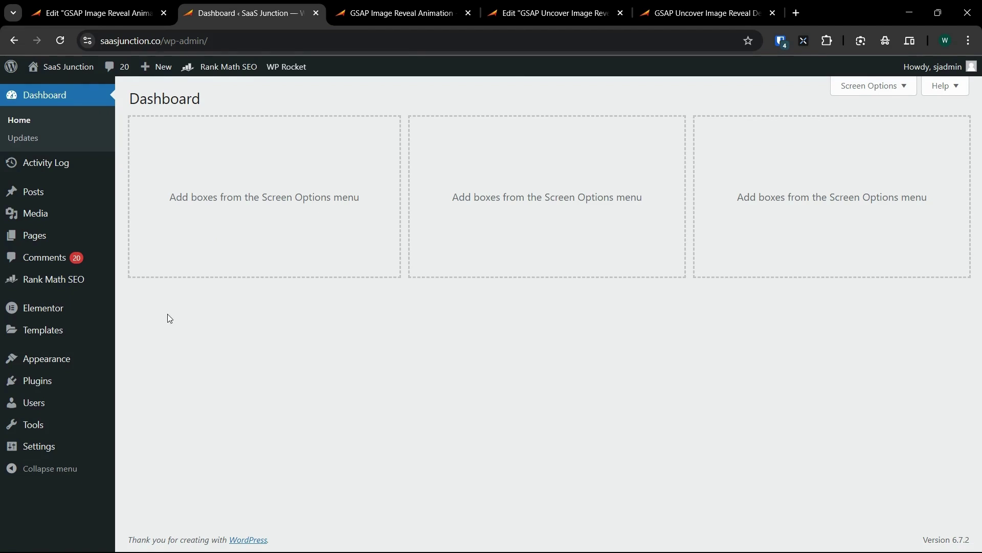
# Step: Close the WordPress Dashboard tab to get back to the Elementor editor for the GSAP Image Reveal Animation page
pyautogui.hotkey('ctrl', 'w')
# Step: Delete the leftover empty container and add a new single-column flexbox section
pyautogui.scroll(-1, 824, 271)
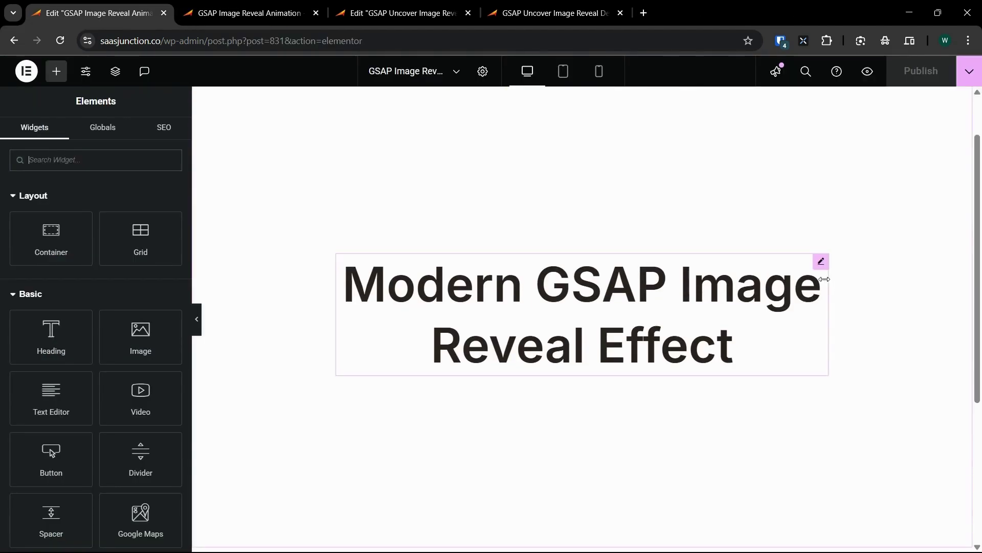
pyautogui.scroll(-4, 855, 311)
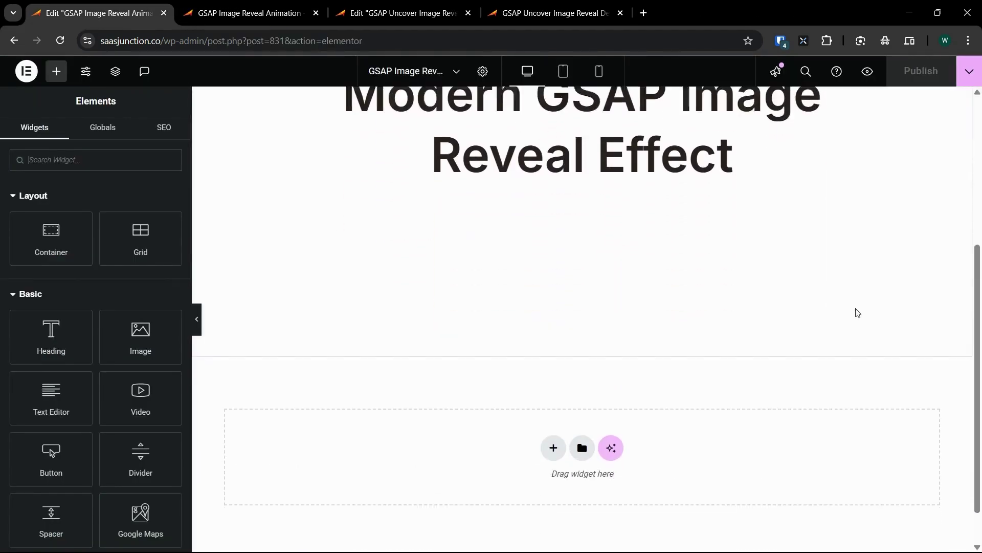
pyautogui.click(646, 317)
pyautogui.press('Delete')
pyautogui.click(553, 399)
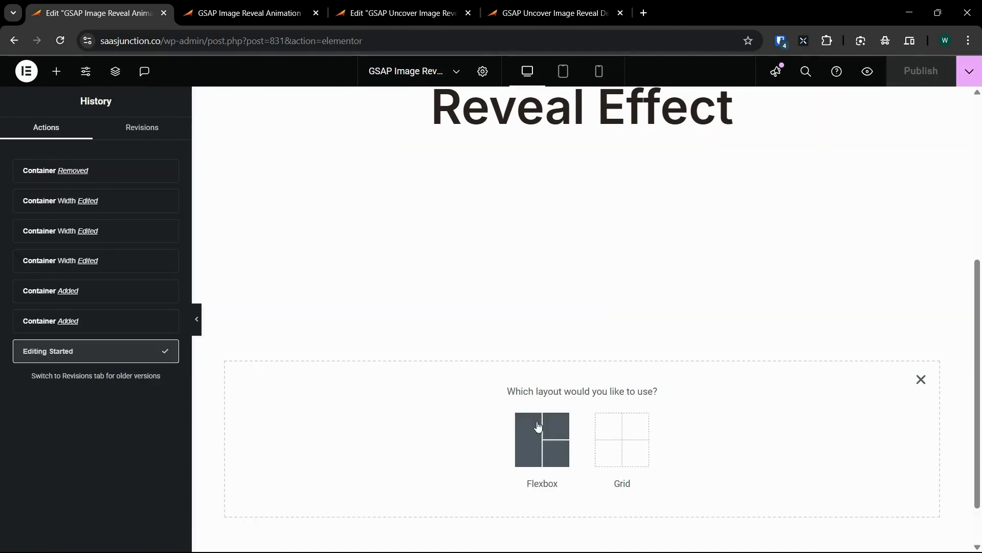
pyautogui.click(540, 432)
pyautogui.click(392, 429)
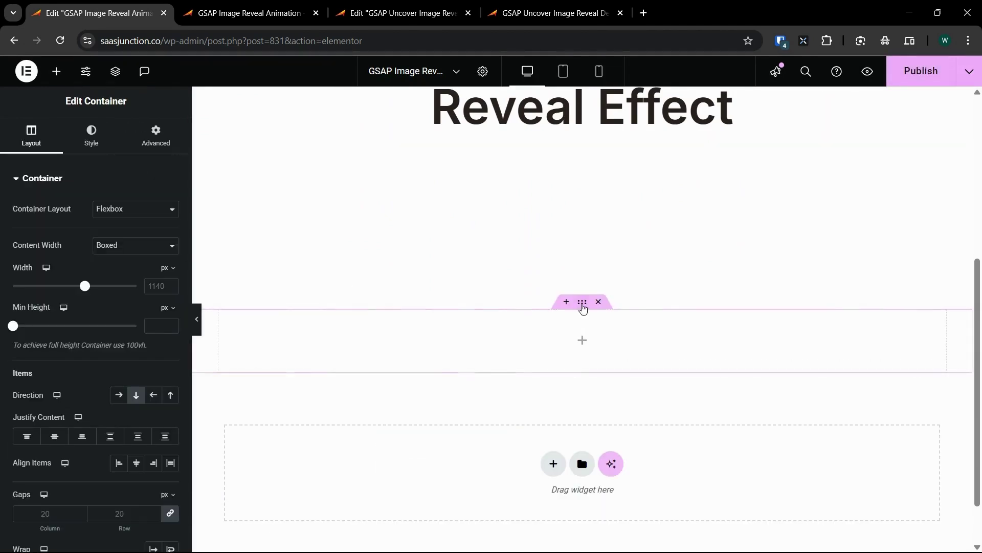
# Step: Place an inner container in the section, 400 px wide with the CSS class 'box'
pyautogui.click(56, 71)
pyautogui.moveTo(51, 238); pyautogui.dragTo(522, 356)
pyautogui.click(156, 137)
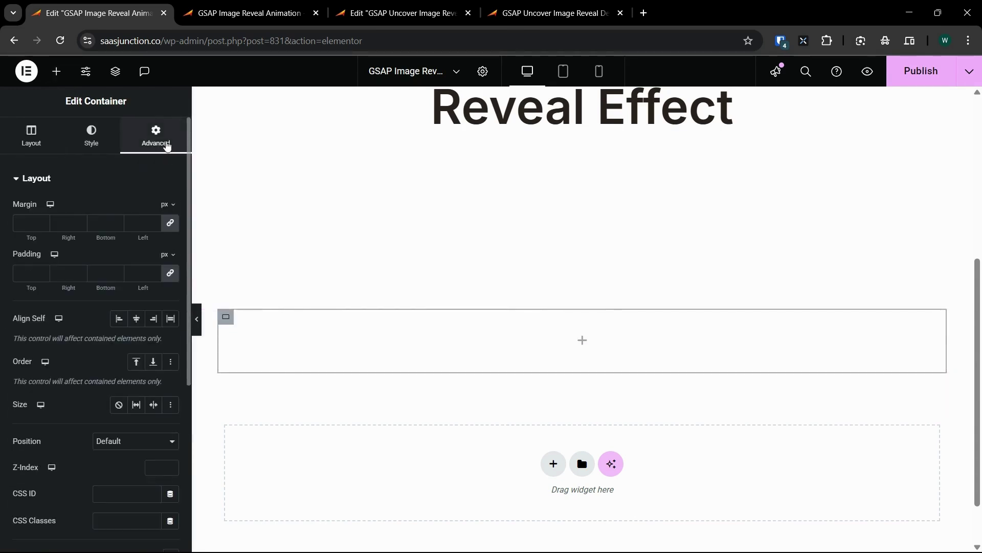
pyautogui.click(31, 136)
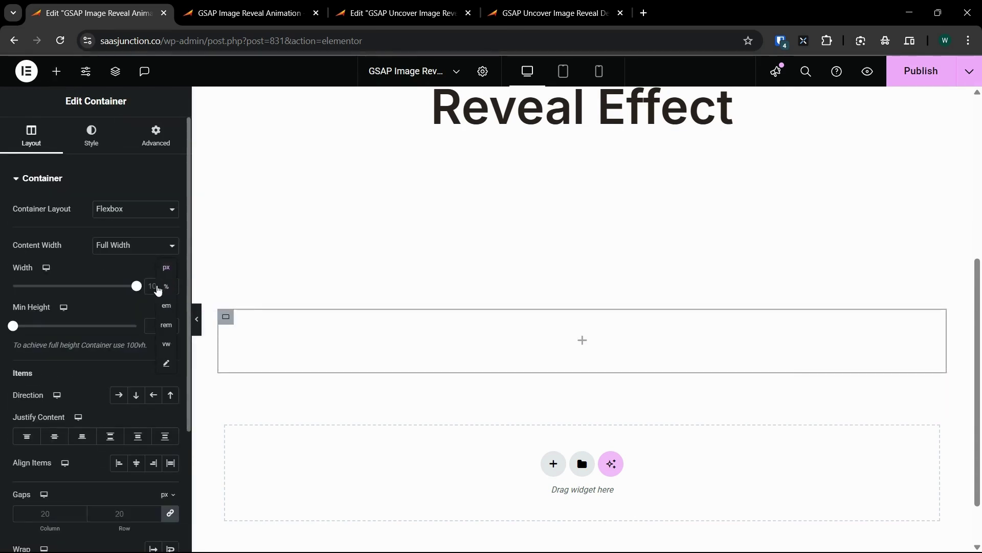
pyautogui.click(158, 285)
pyautogui.write('400')
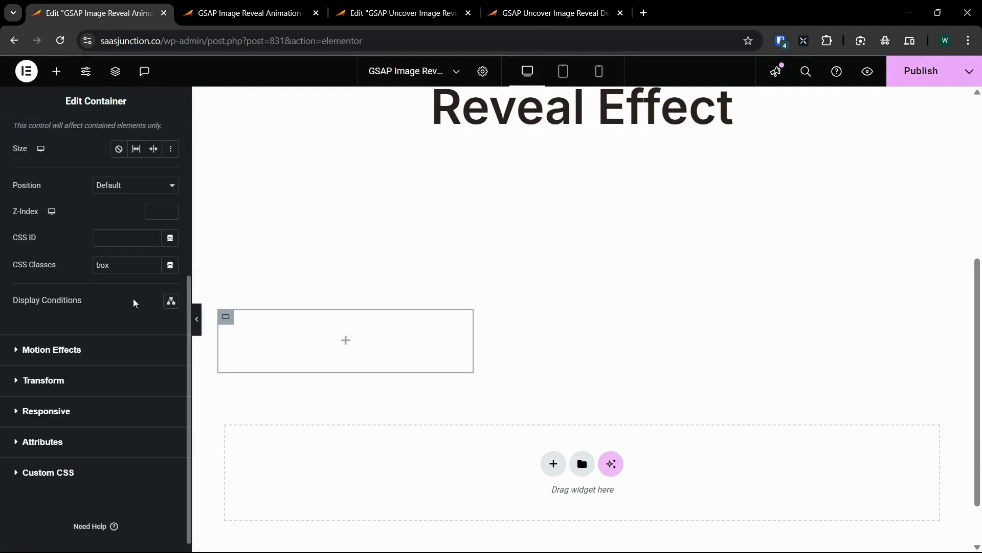
pyautogui.scroll(5, 245, 278)
pyautogui.scroll(8, 158, 204)
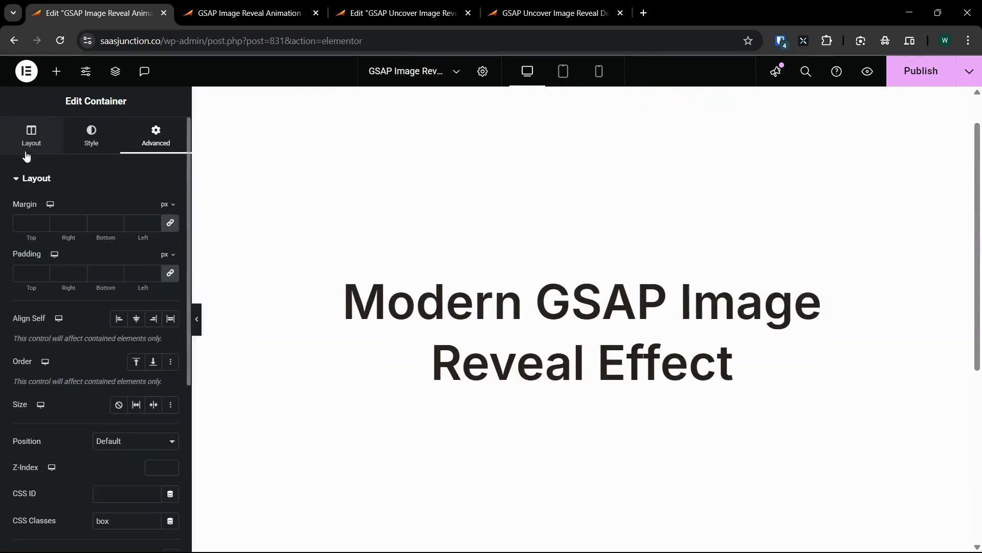
pyautogui.click(33, 137)
pyautogui.scroll(-5, 317, 287)
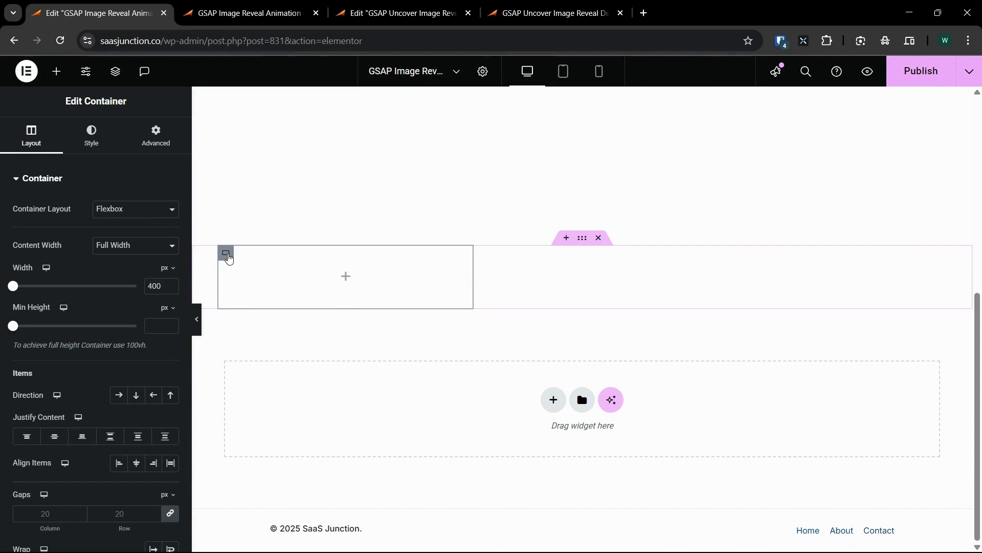
pyautogui.click(56, 71)
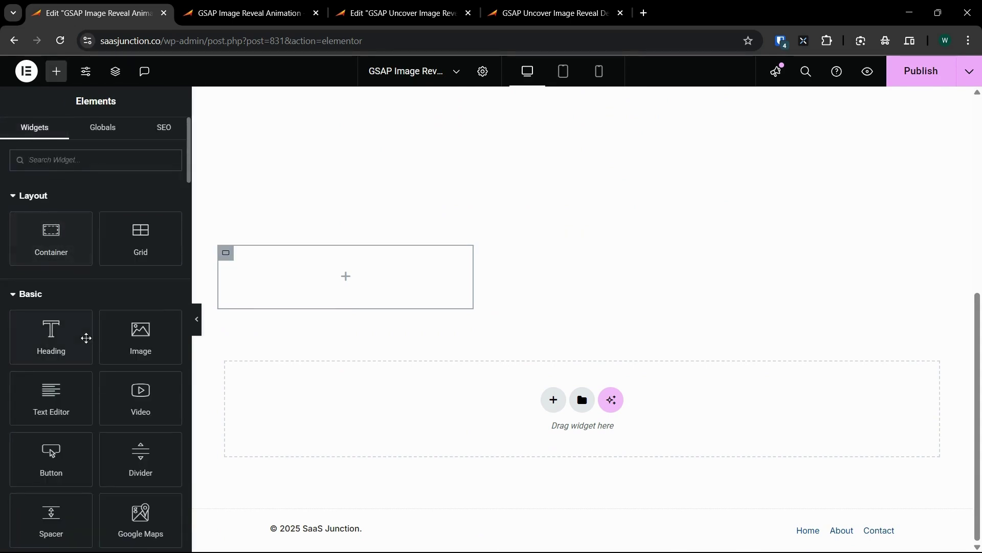
# Step: Add an Image widget to the box container: 100% width, 600 px height, Object Fit Cover
pyautogui.moveTo(141, 336); pyautogui.dragTo(381, 281)
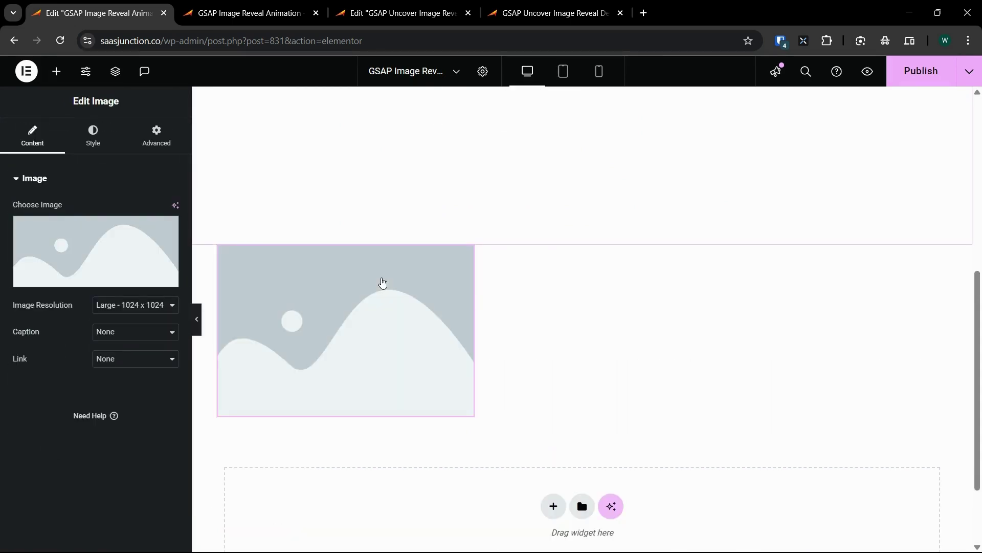
pyautogui.click(92, 135)
pyautogui.moveTo(14, 289); pyautogui.dragTo(136, 289)
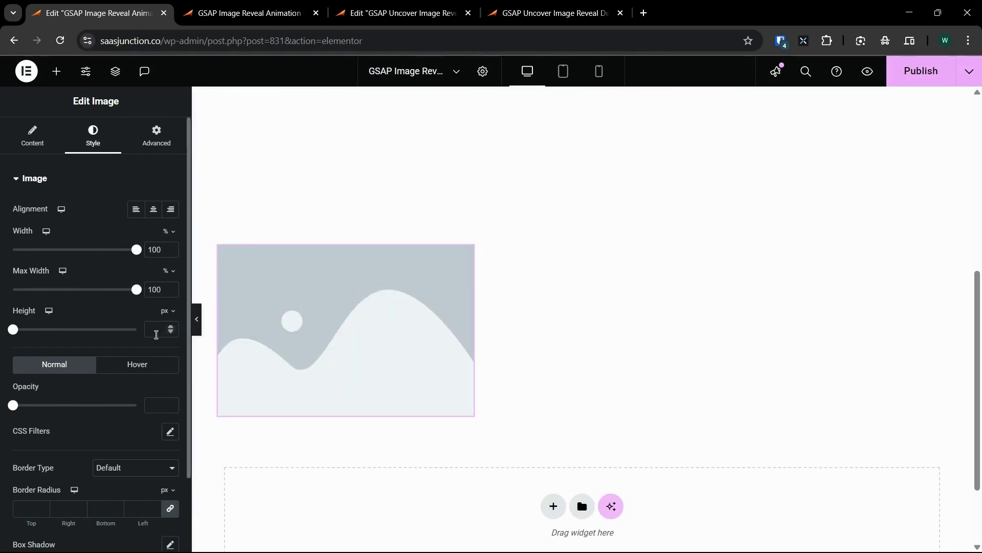
pyautogui.write('600')
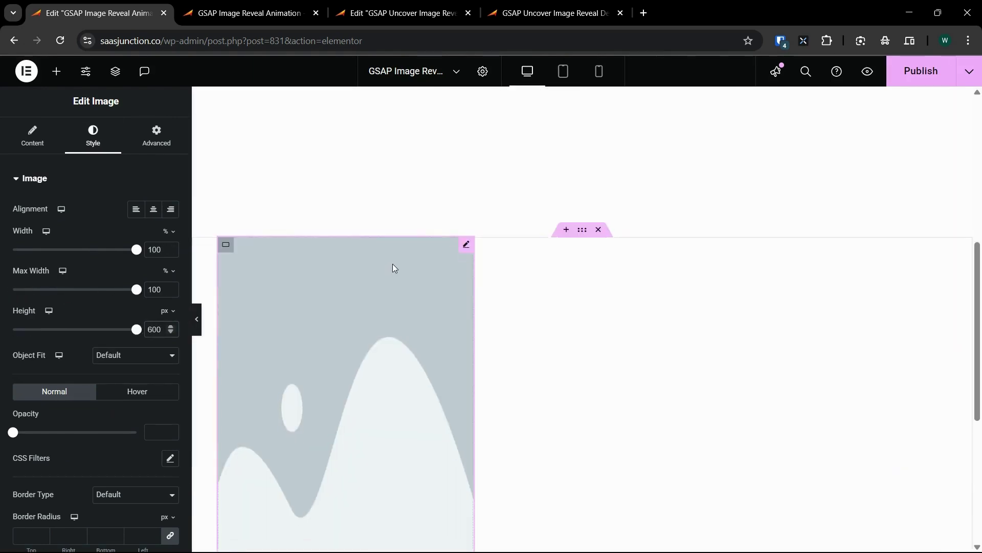
pyautogui.scroll(-2, 392, 263)
pyautogui.click(163, 353)
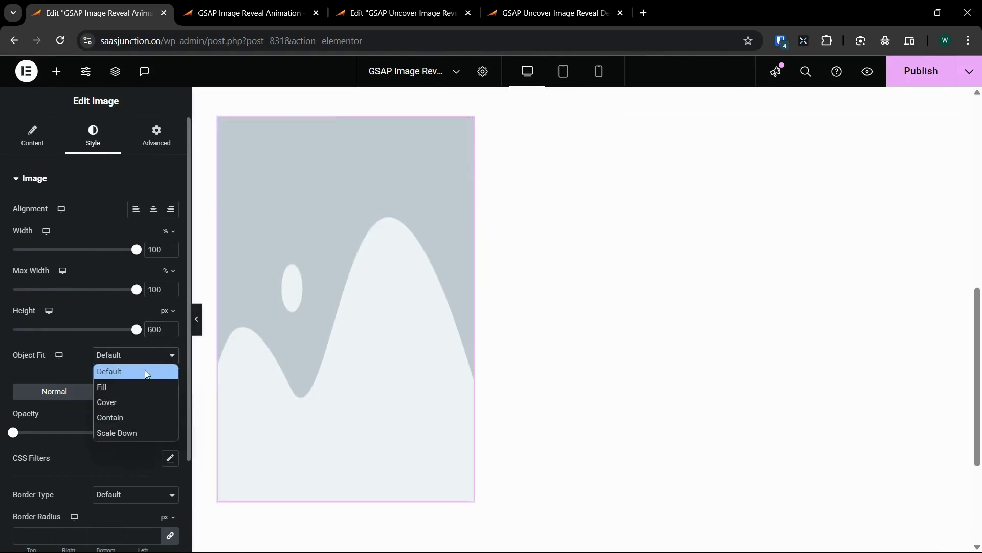
pyautogui.click(143, 402)
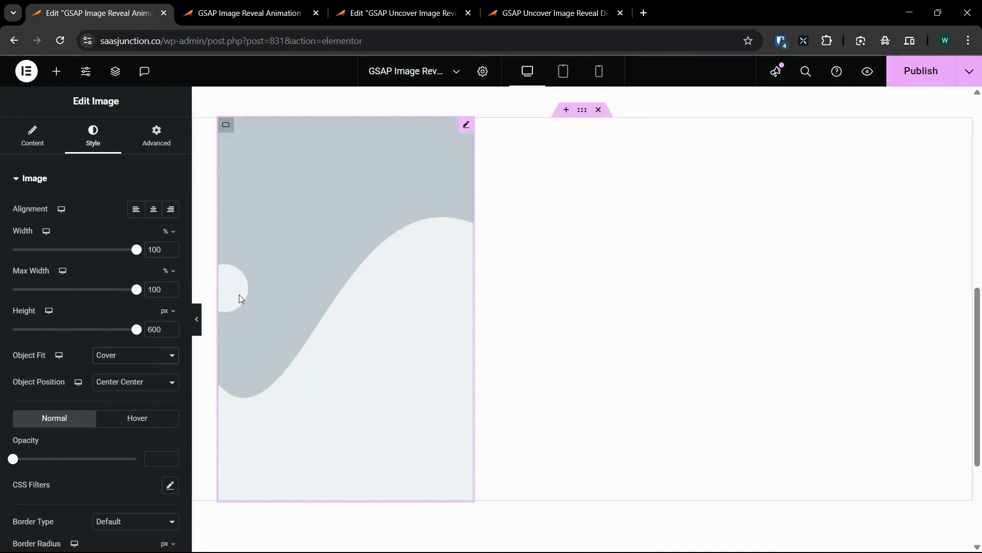
# Step: Give the image the CSS class 'myimg' under Advanced
pyautogui.click(345, 265)
pyautogui.click(335, 267)
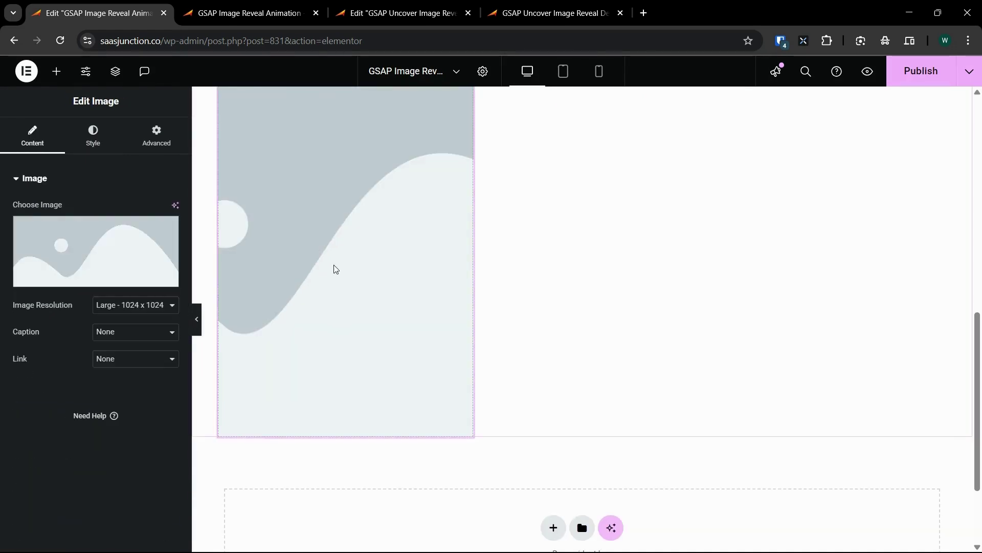
pyautogui.click(90, 143)
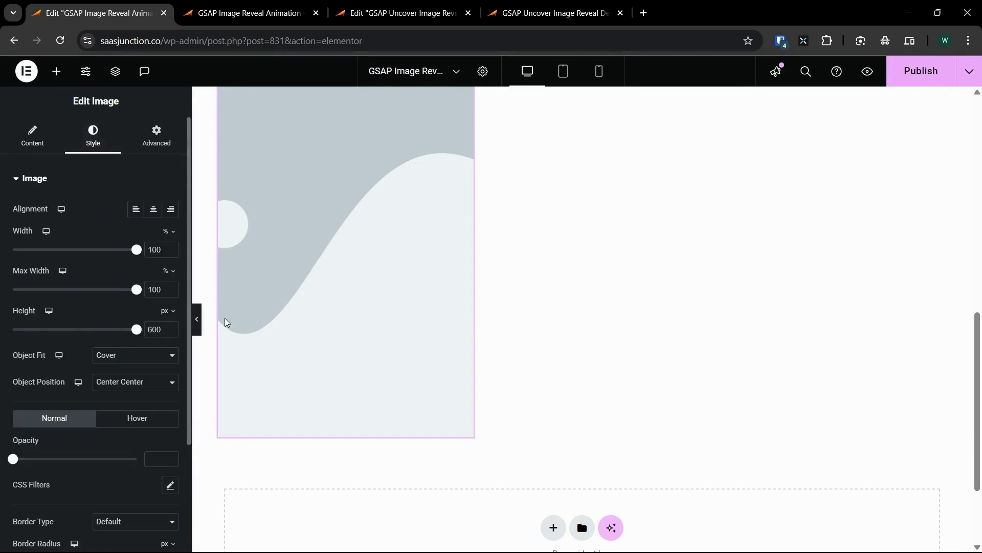
pyautogui.click(15, 142)
pyautogui.scroll(2, 302, 218)
pyautogui.click(157, 138)
pyautogui.scroll(-3, 2, 340)
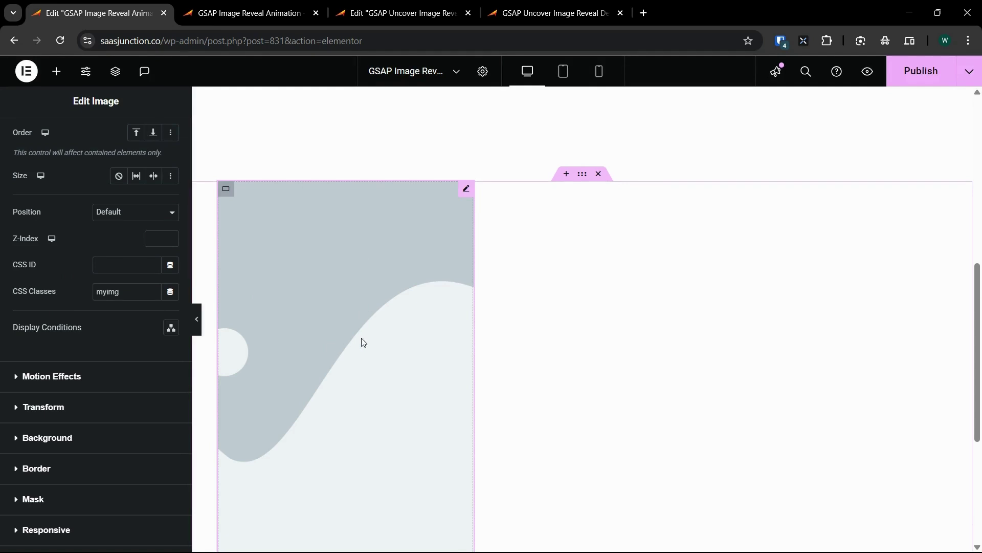
pyautogui.scroll(5, 2, 215)
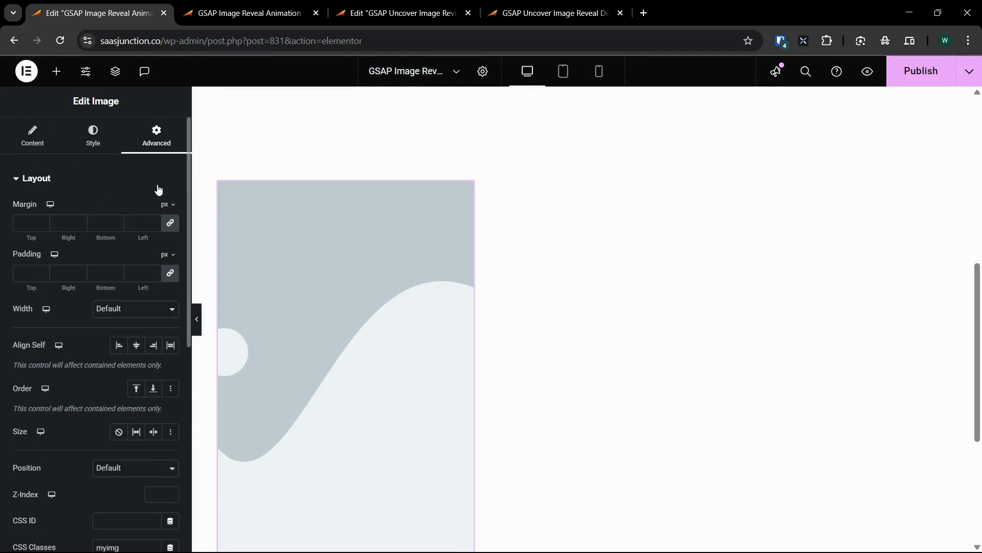
pyautogui.click(56, 72)
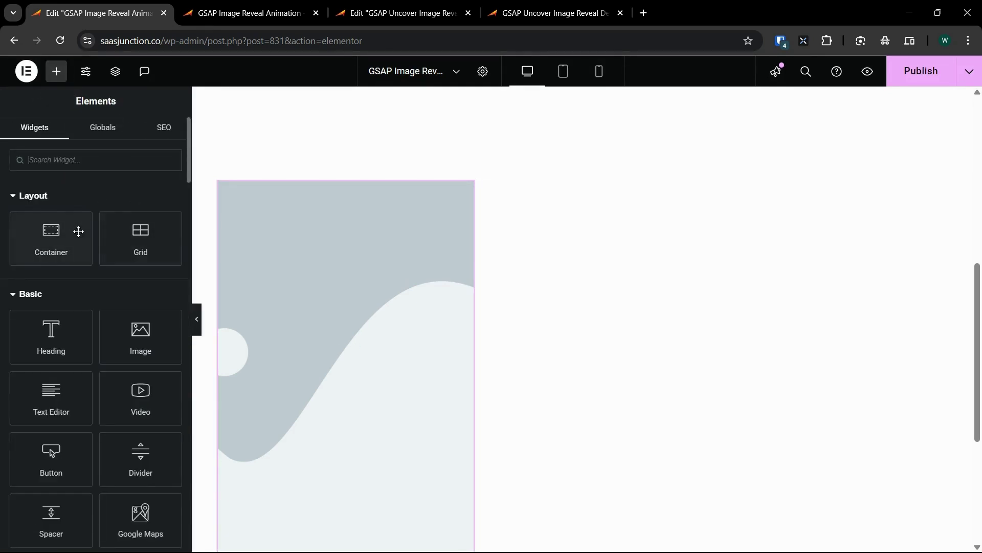
# Step: Add a container above the image with Row direction, No Wrap, Absolute position and class 'uncover'
pyautogui.moveTo(72, 233); pyautogui.dragTo(303, 220)
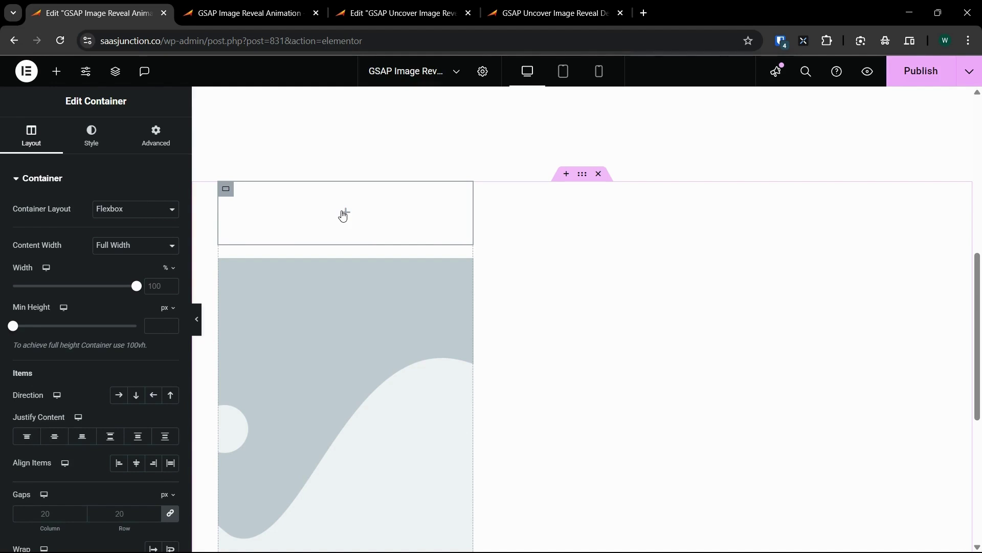
pyautogui.click(117, 401)
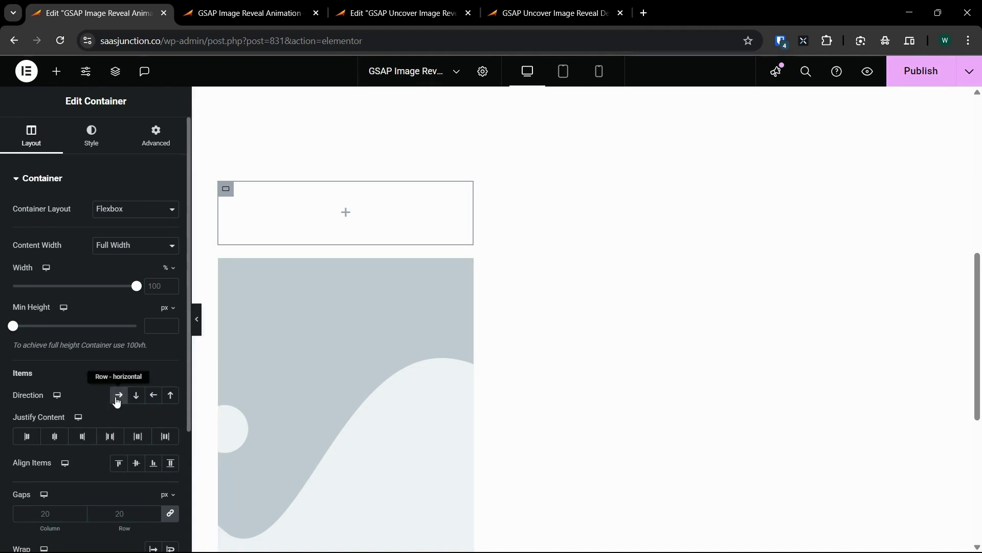
pyautogui.scroll(-3, 117, 401)
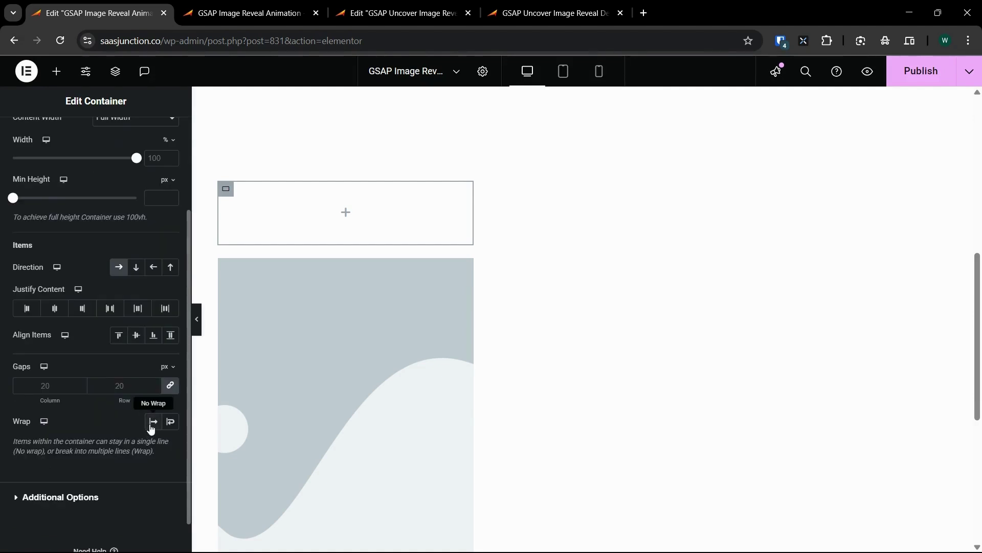
pyautogui.click(151, 425)
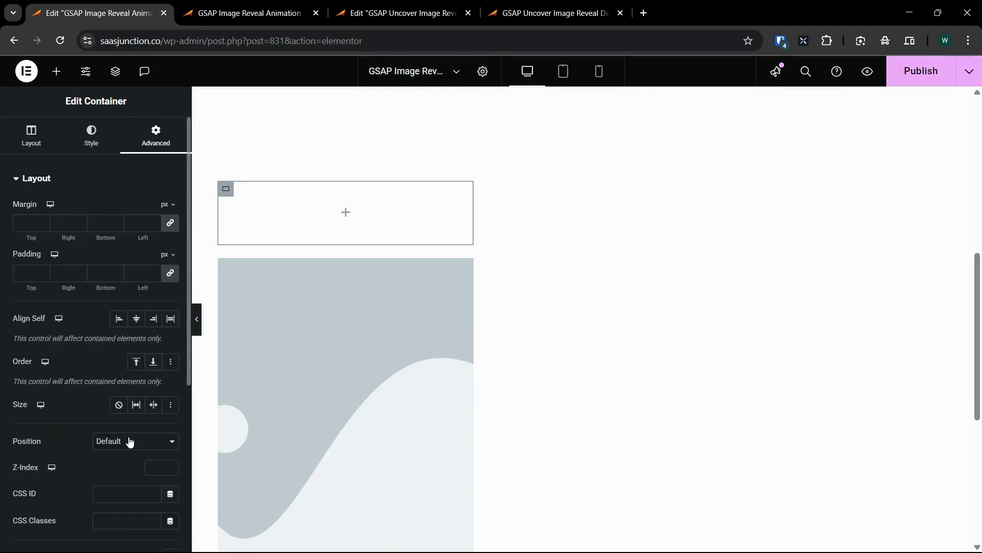
pyautogui.click(127, 441)
pyautogui.click(129, 470)
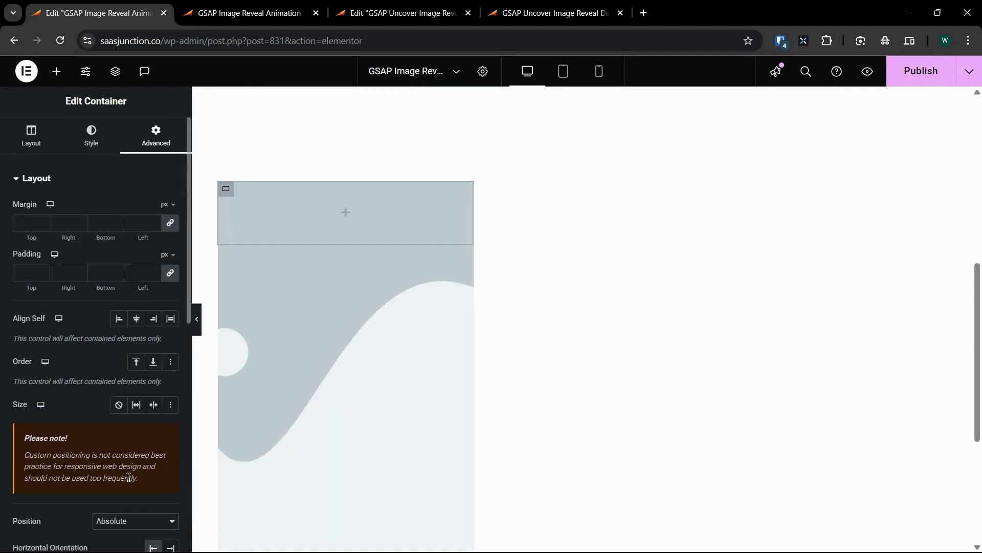
pyautogui.scroll(-5, 136, 416)
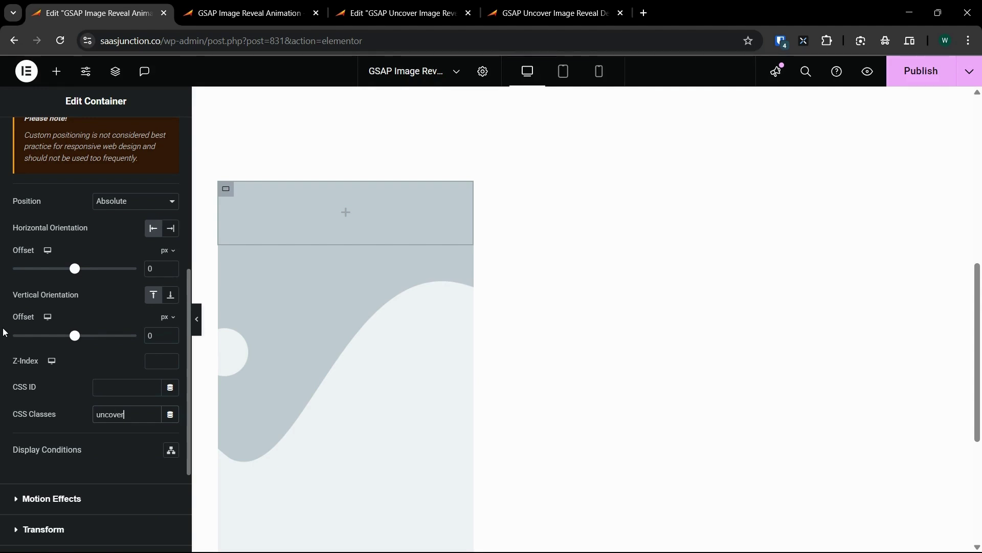
pyautogui.click(56, 71)
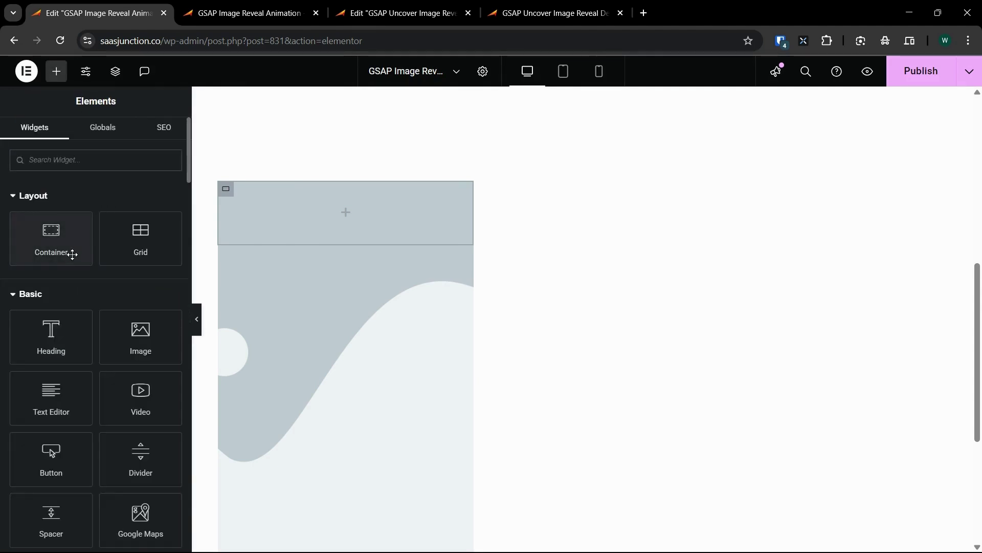
# Step: Add a child container, duplicate it into three boxes, and set the row's gap to 0
pyautogui.moveTo(51, 237); pyautogui.dragTo(307, 228)
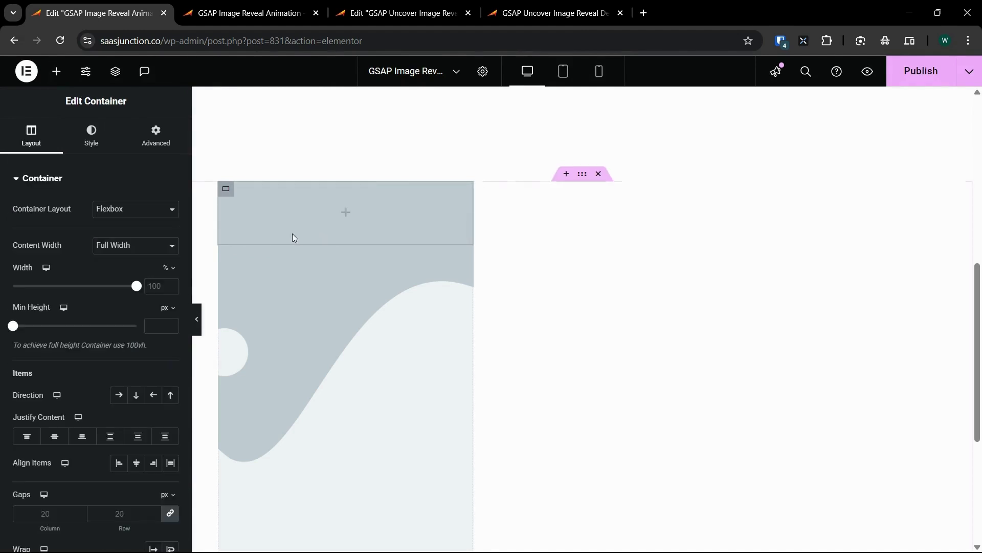
pyautogui.rightClick(234, 193)
pyautogui.click(268, 227)
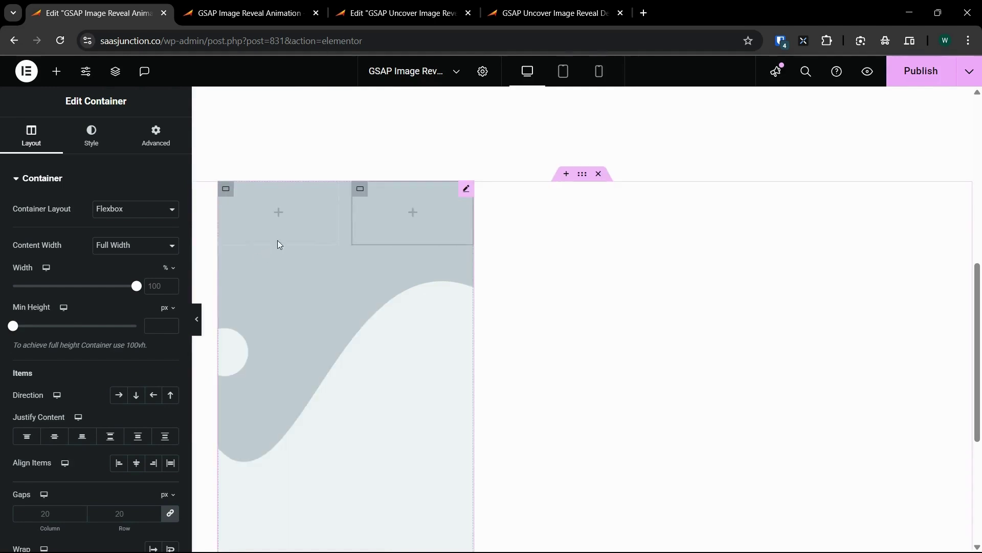
pyautogui.rightClick(366, 191)
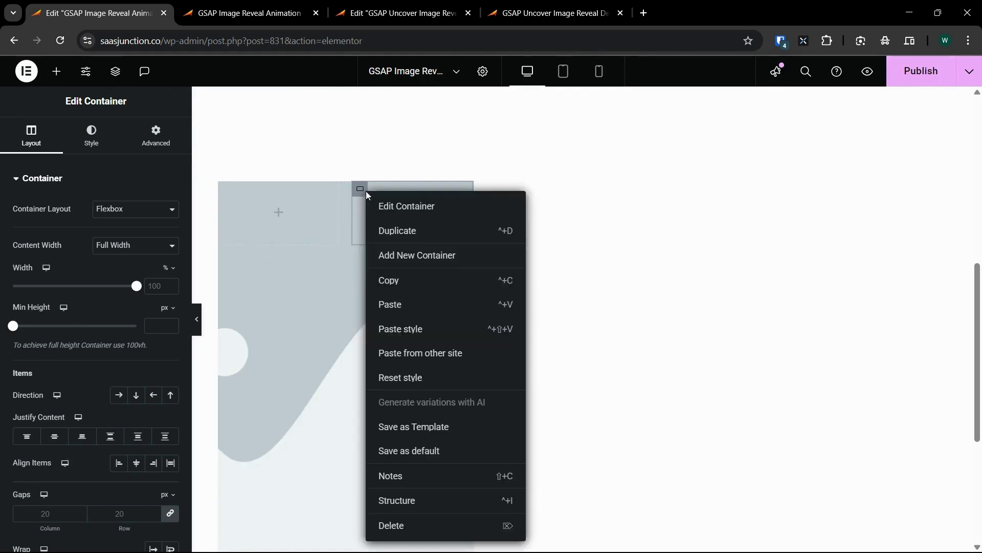
pyautogui.click(395, 229)
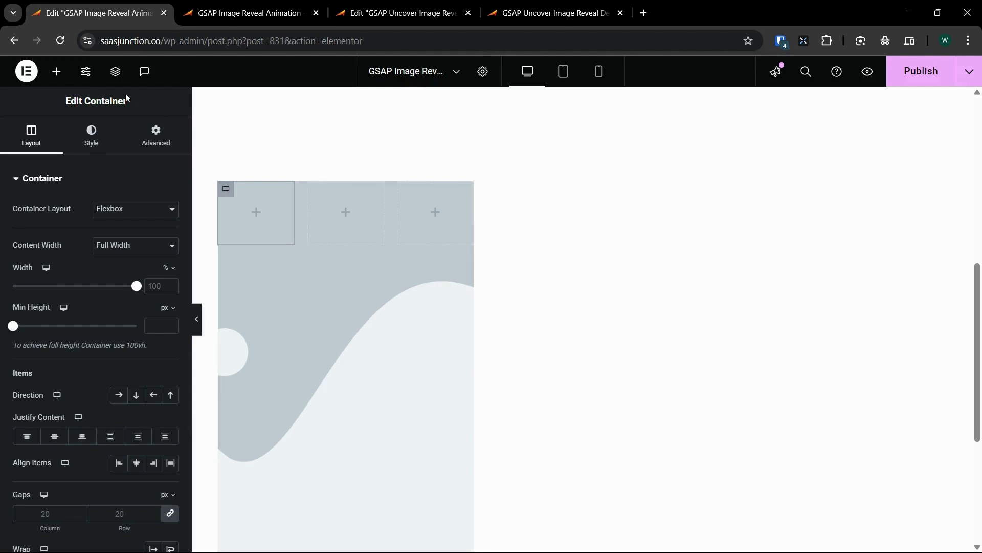
pyautogui.click(115, 71)
pyautogui.click(874, 210)
pyautogui.scroll(-3, 170, 395)
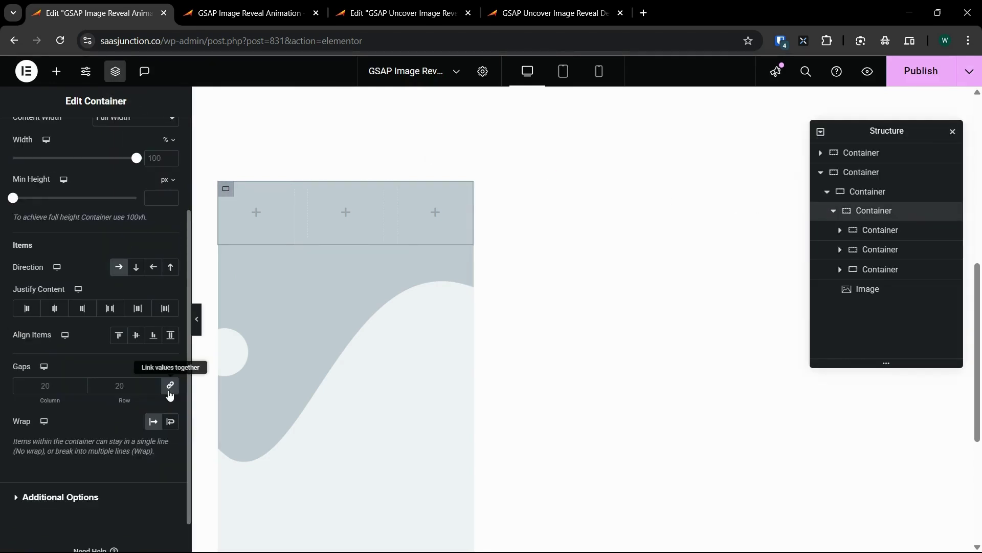
pyautogui.click(171, 384)
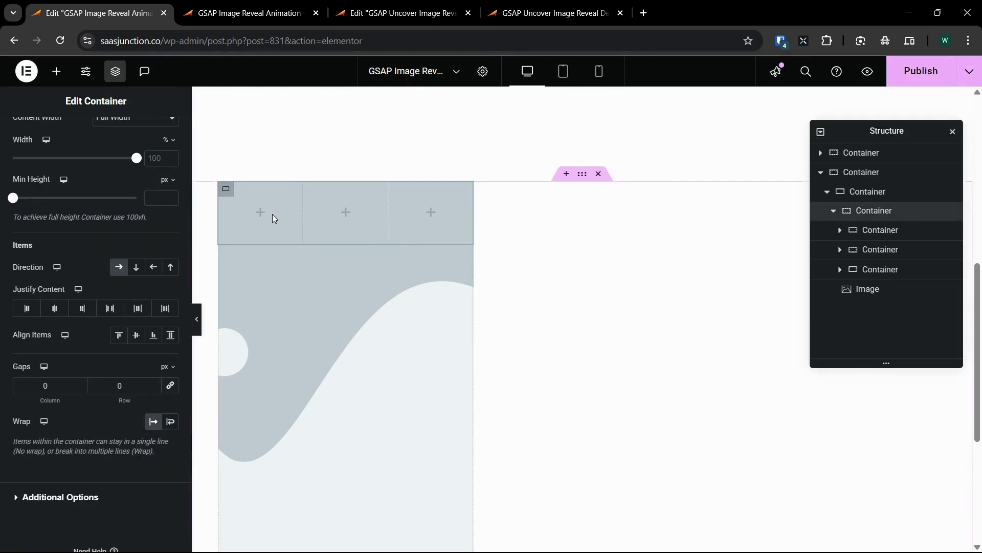
pyautogui.click(727, 222)
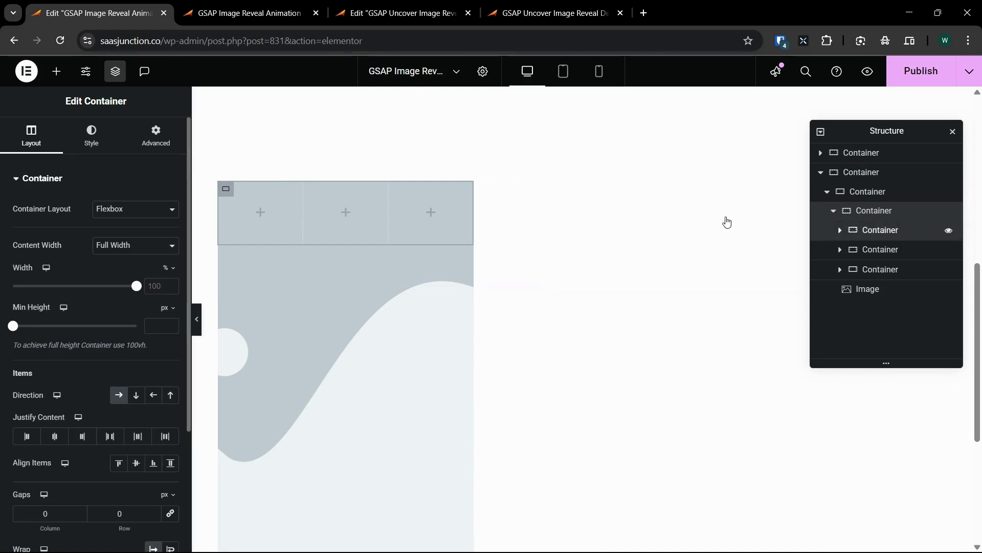
# Step: Give the first box a Classic background using the White global colour
pyautogui.click(77, 141)
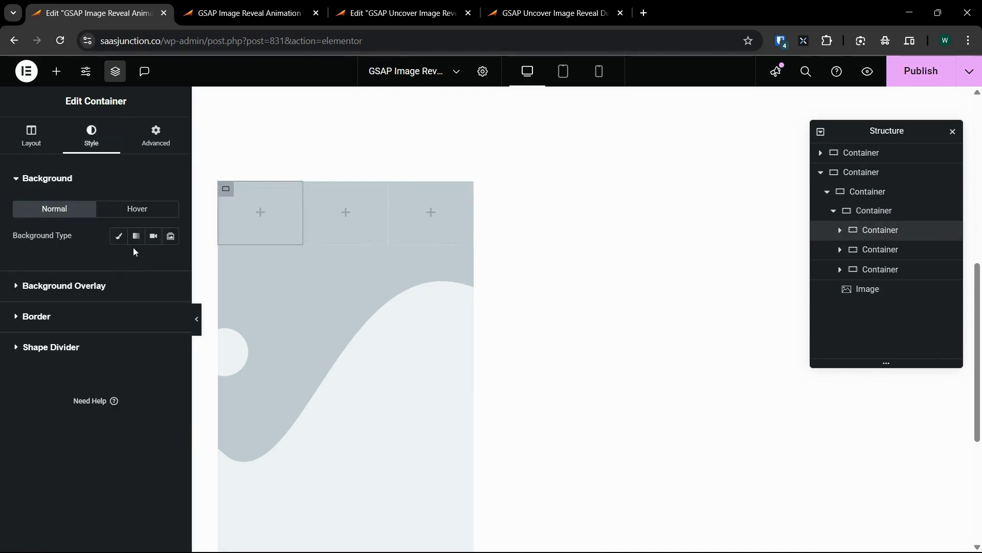
pyautogui.click(119, 236)
pyautogui.click(153, 263)
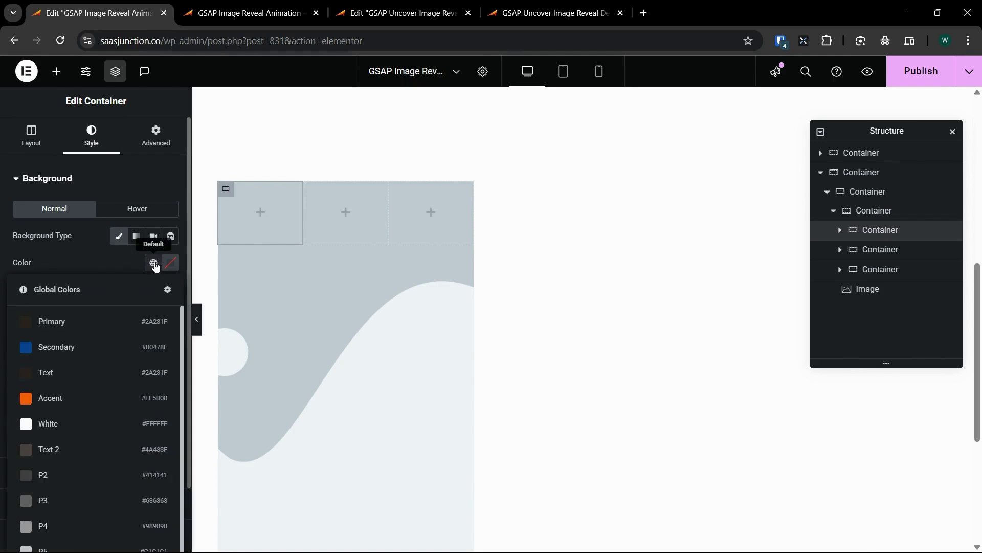
pyautogui.click(104, 429)
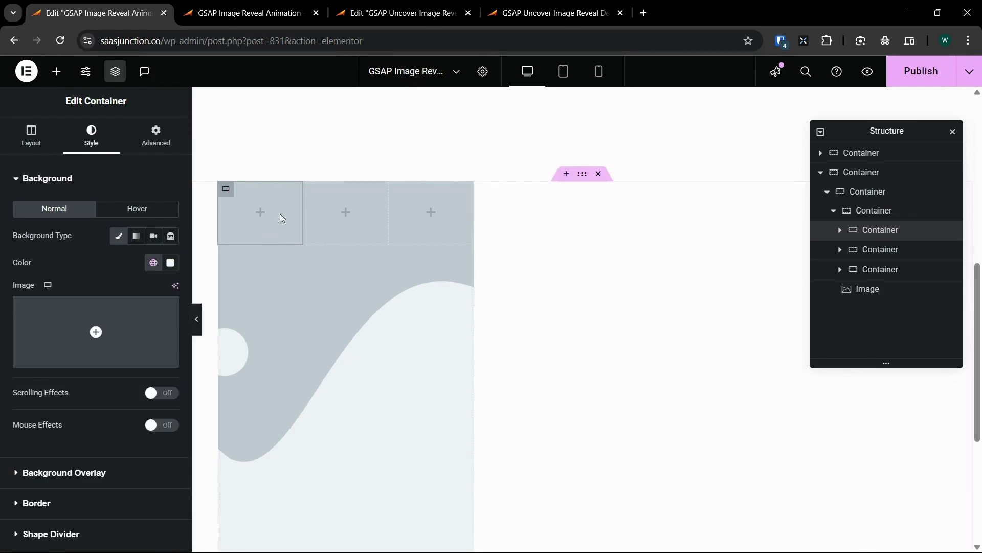
pyautogui.click(171, 262)
pyautogui.click(2, 284)
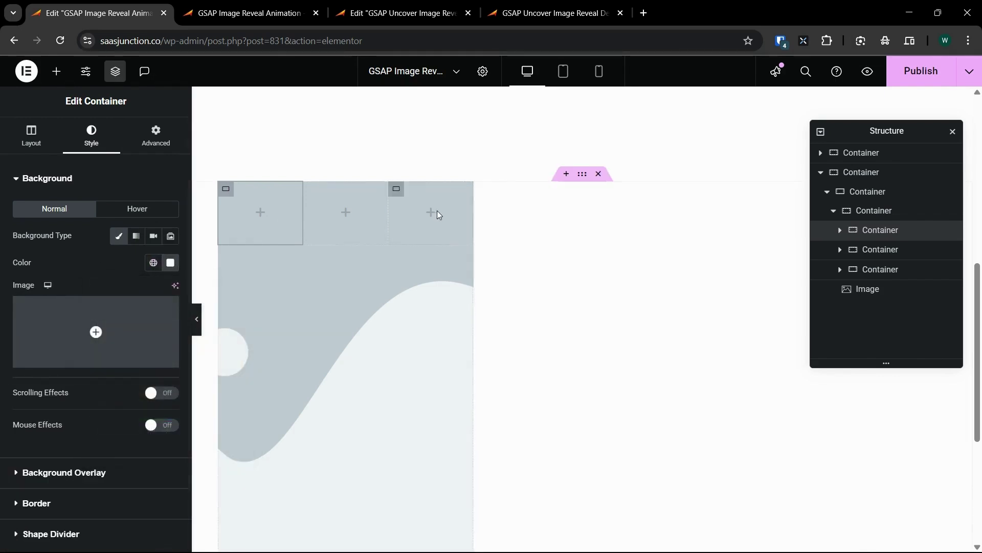
# Step: Give the second and third boxes white Classic backgrounds as well
pyautogui.click(313, 191)
pyautogui.click(172, 269)
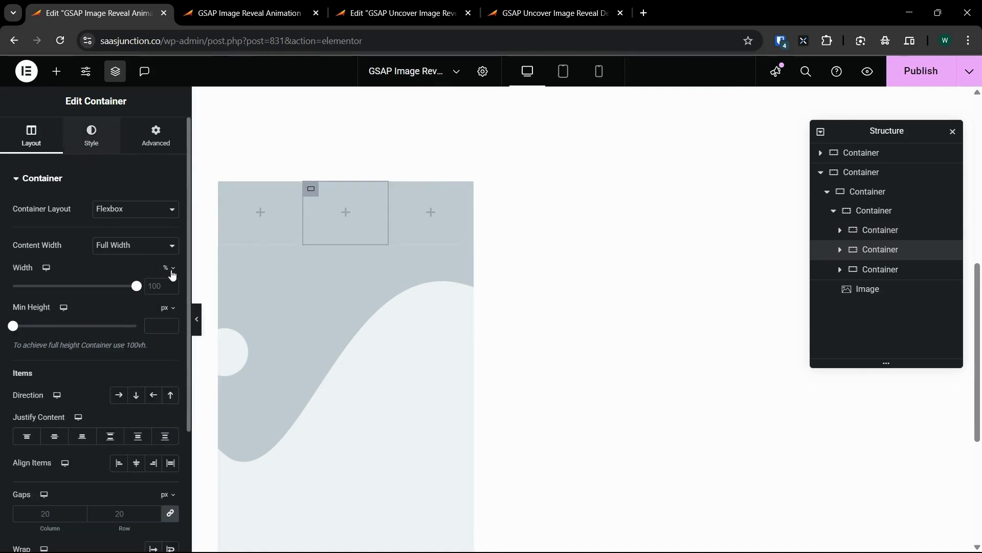
pyautogui.click(91, 136)
pyautogui.click(119, 236)
pyautogui.click(170, 263)
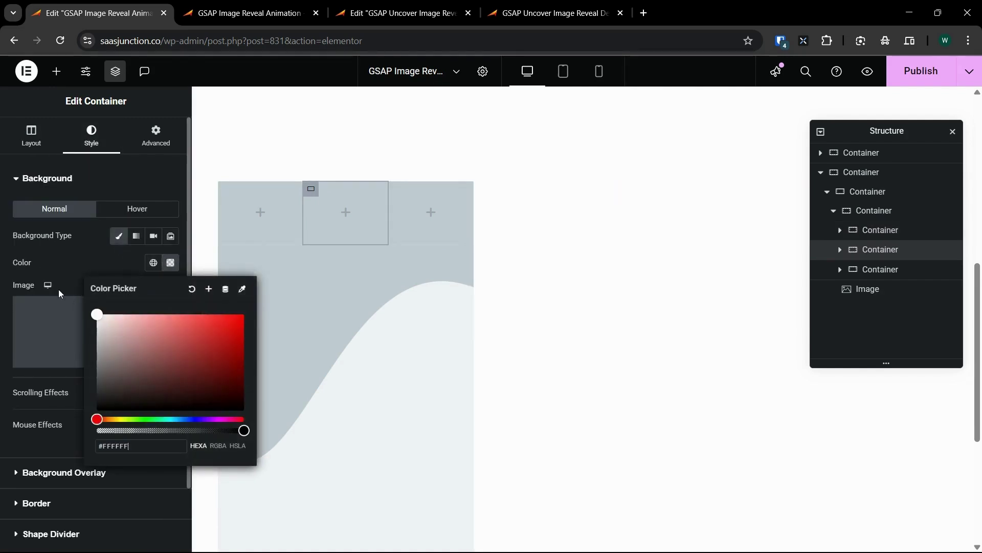
pyautogui.click(397, 189)
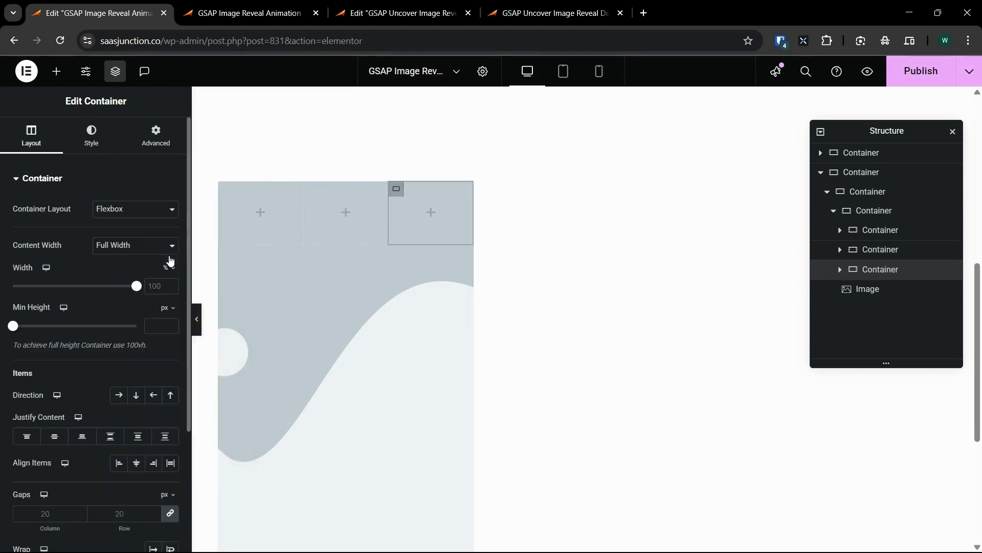
pyautogui.click(91, 136)
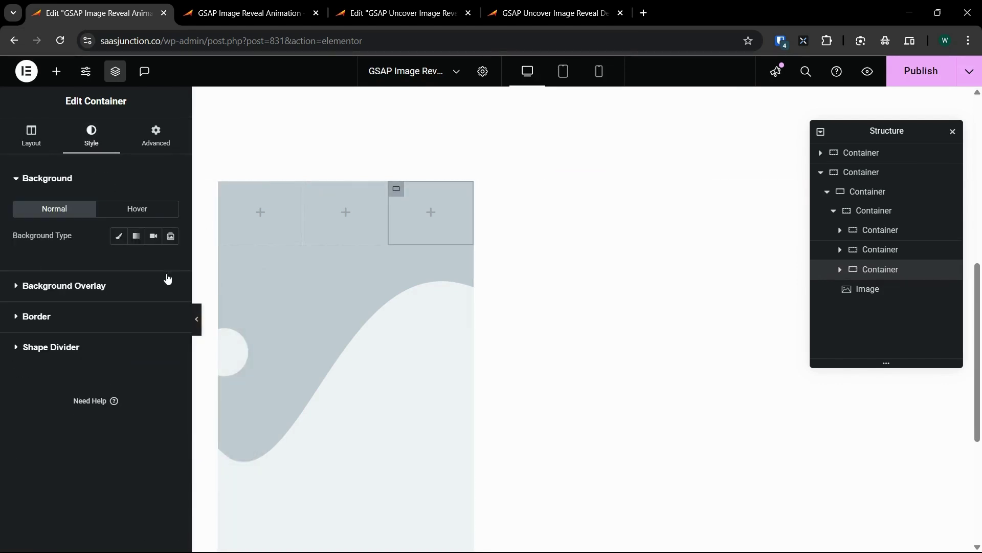
pyautogui.click(119, 236)
pyautogui.click(171, 263)
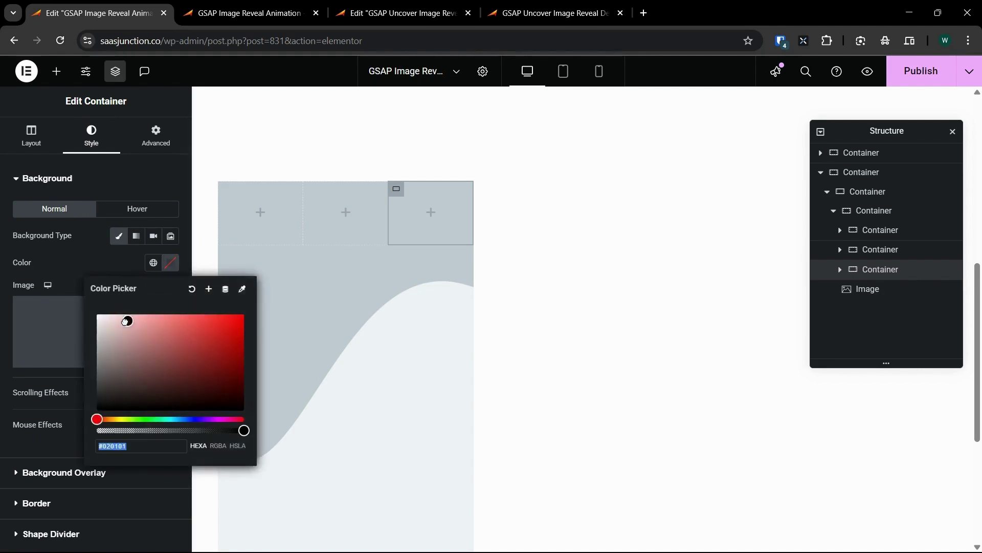
pyautogui.click(48, 285)
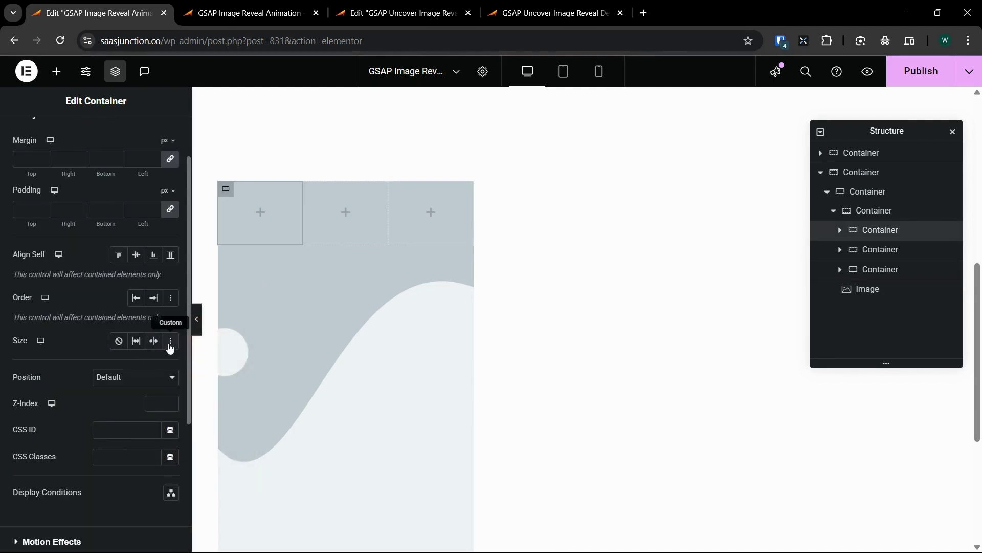
# Step: Set each box to grow and shrink with Custom size and Z-Index 2
pyautogui.click(171, 342)
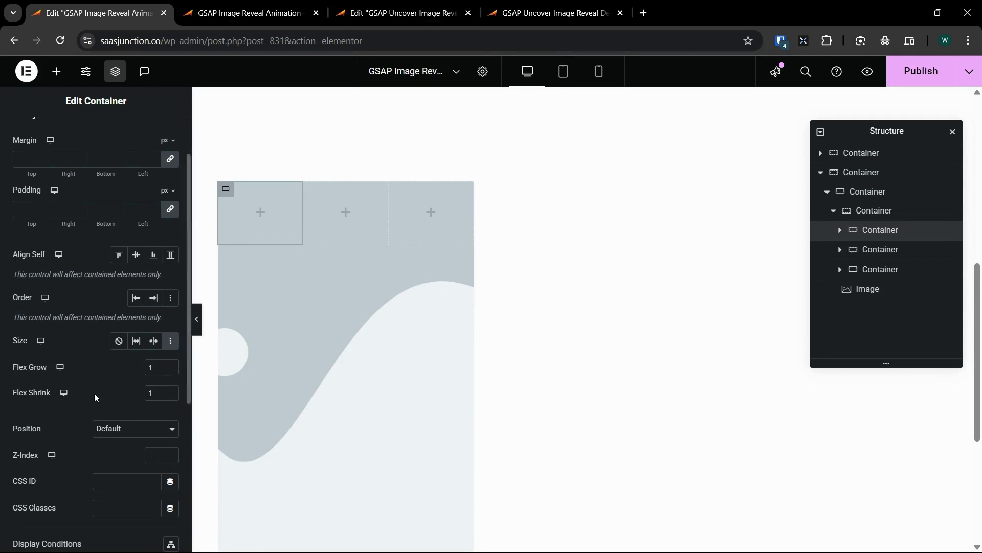
pyautogui.write('2')
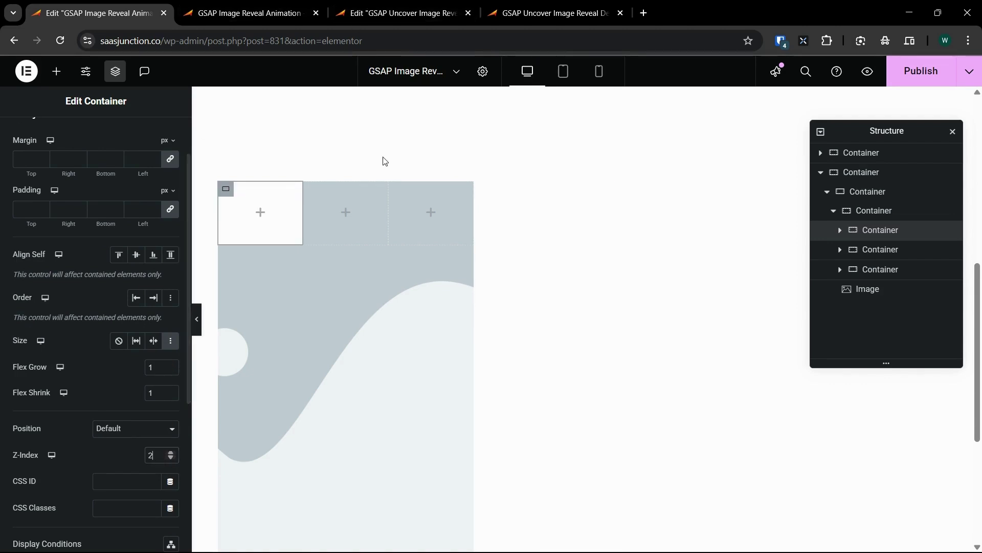
pyautogui.click(311, 190)
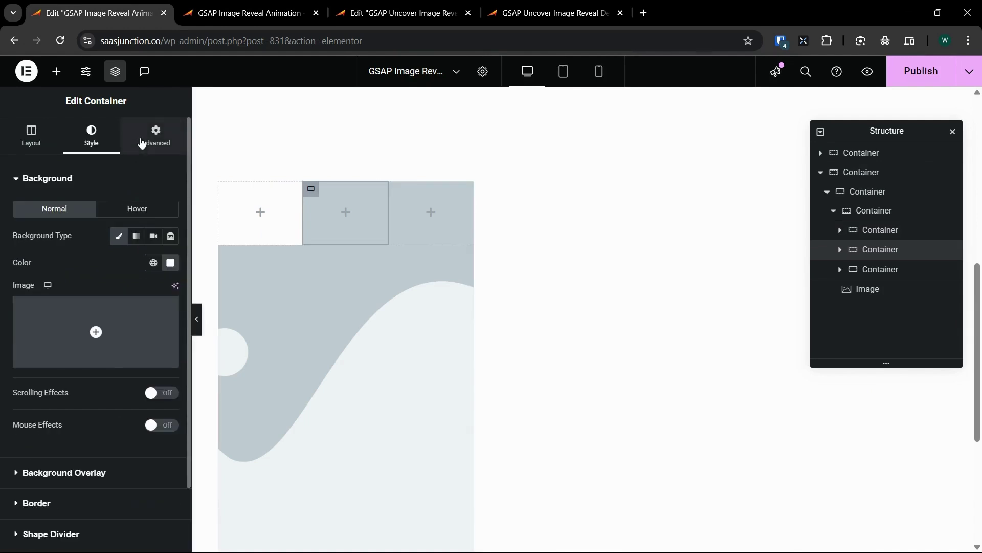
pyautogui.click(149, 140)
pyautogui.scroll(-4, 158, 342)
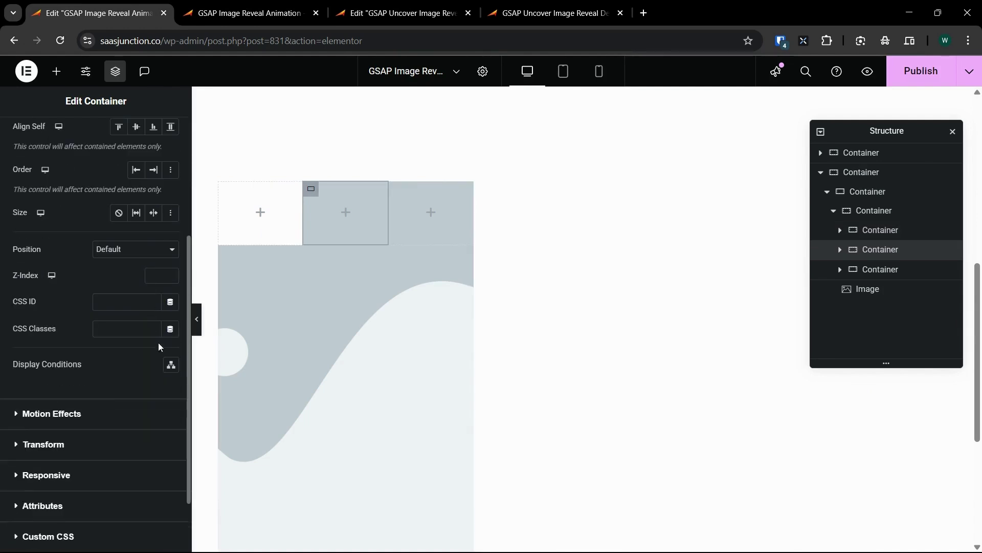
pyautogui.click(102, 415)
pyautogui.click(102, 420)
pyautogui.click(78, 178)
pyautogui.scroll(-3, 84, 412)
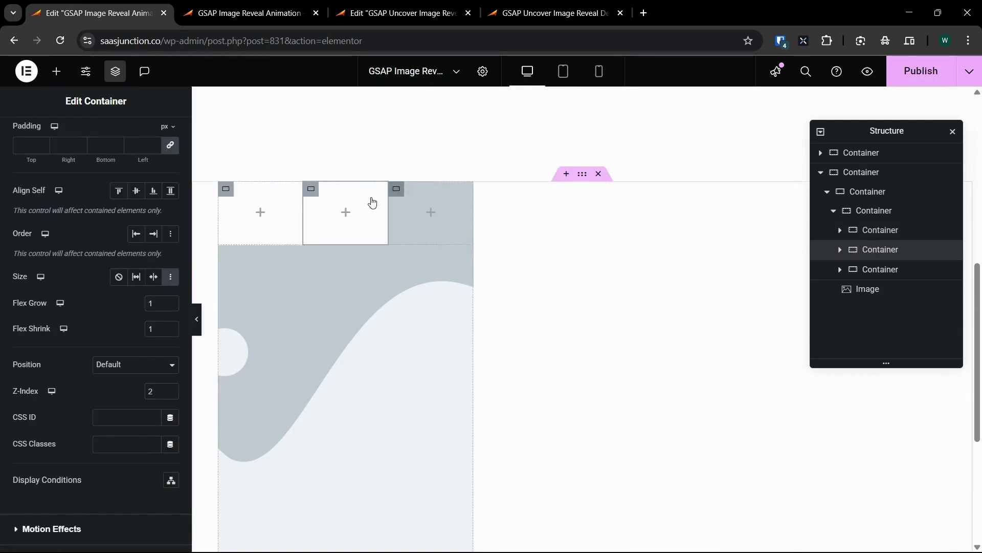
pyautogui.click(397, 189)
pyautogui.click(150, 139)
pyautogui.scroll(-3, 132, 277)
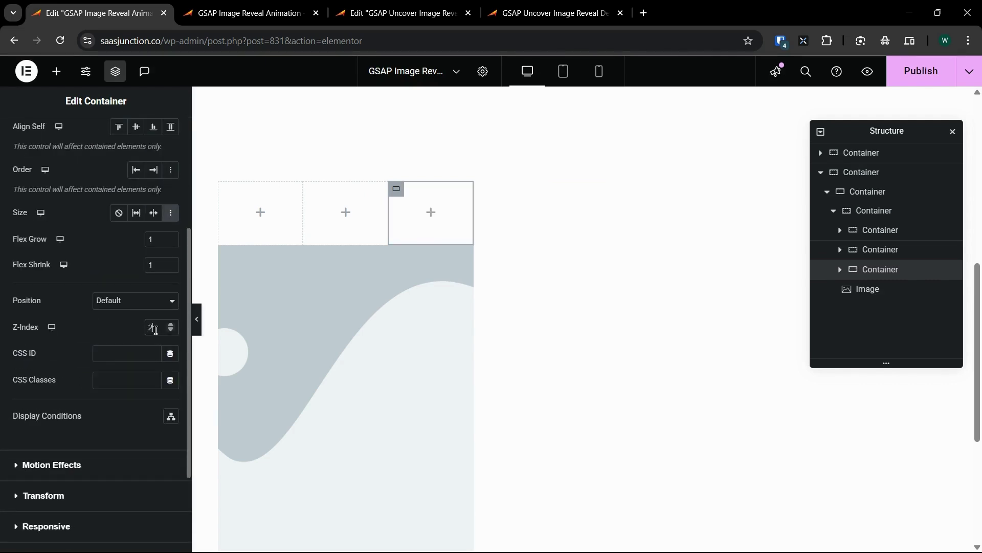
pyautogui.click(240, 225)
# Step: Set the width of the first, second and third boxes to 33% each
pyautogui.click(158, 286)
pyautogui.write('33.33')
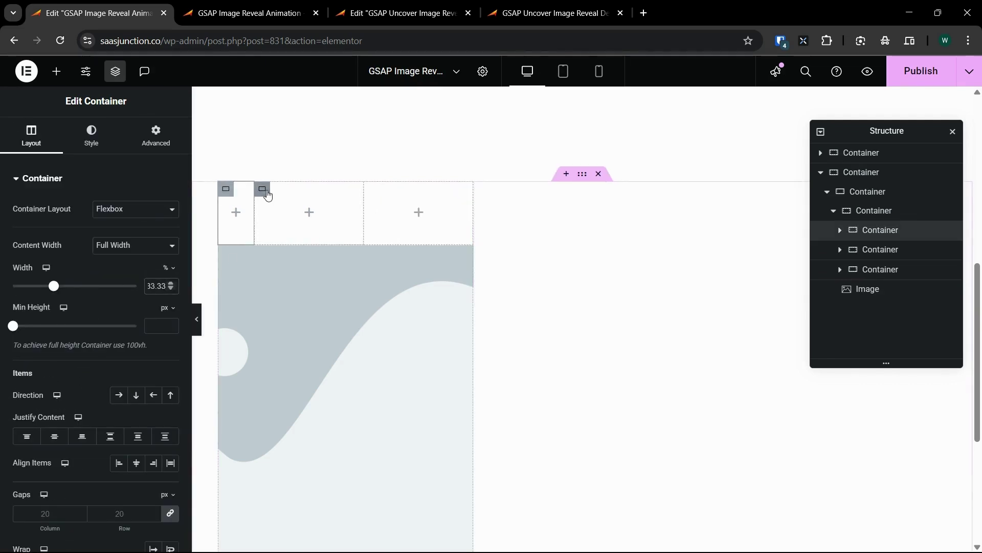
pyautogui.click(263, 195)
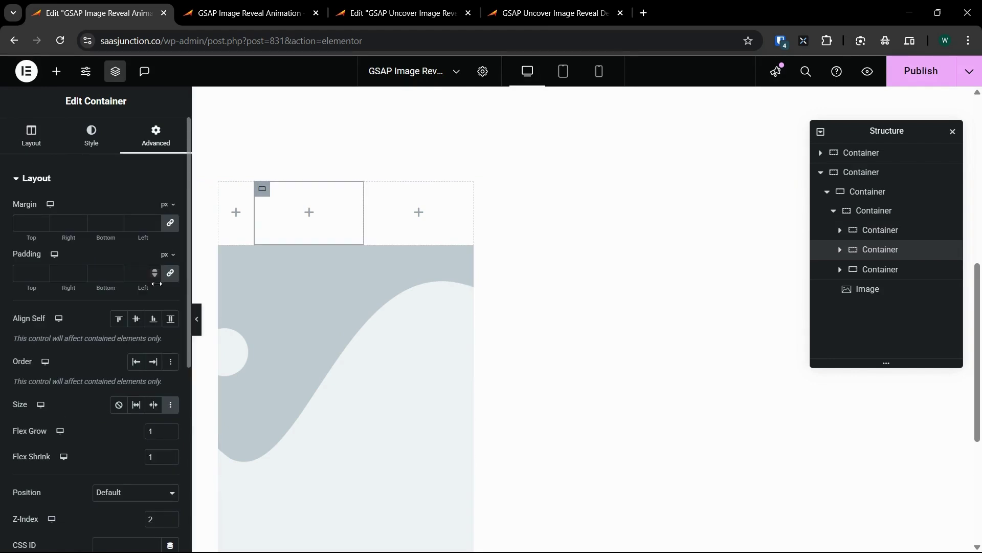
pyautogui.click(6, 138)
pyautogui.click(147, 288)
pyautogui.write('3')
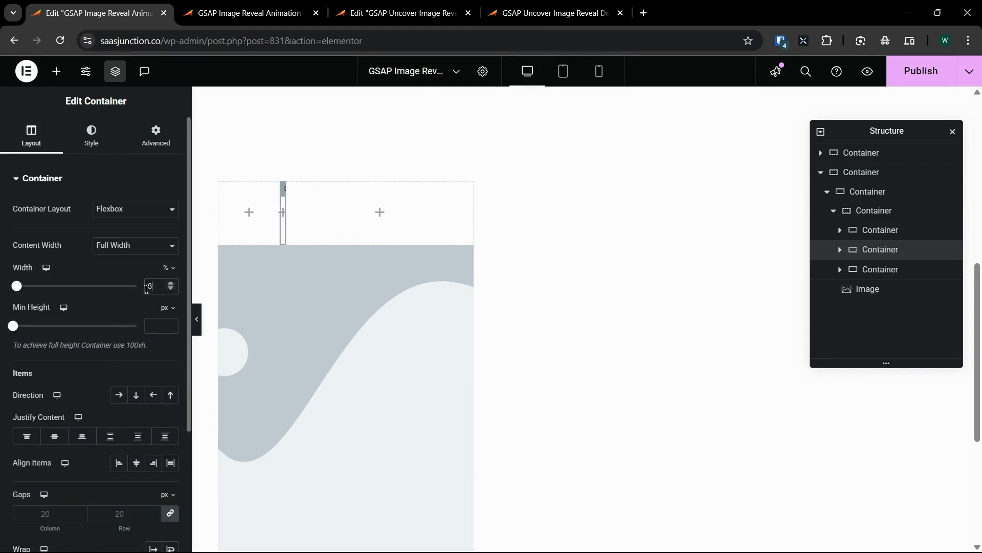
pyautogui.write('3')
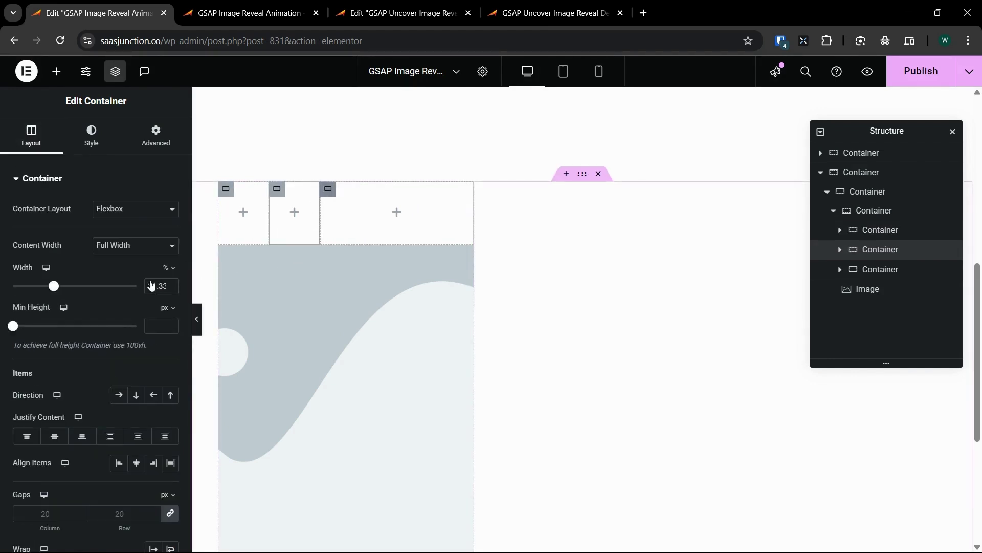
pyautogui.click(397, 220)
pyautogui.click(32, 138)
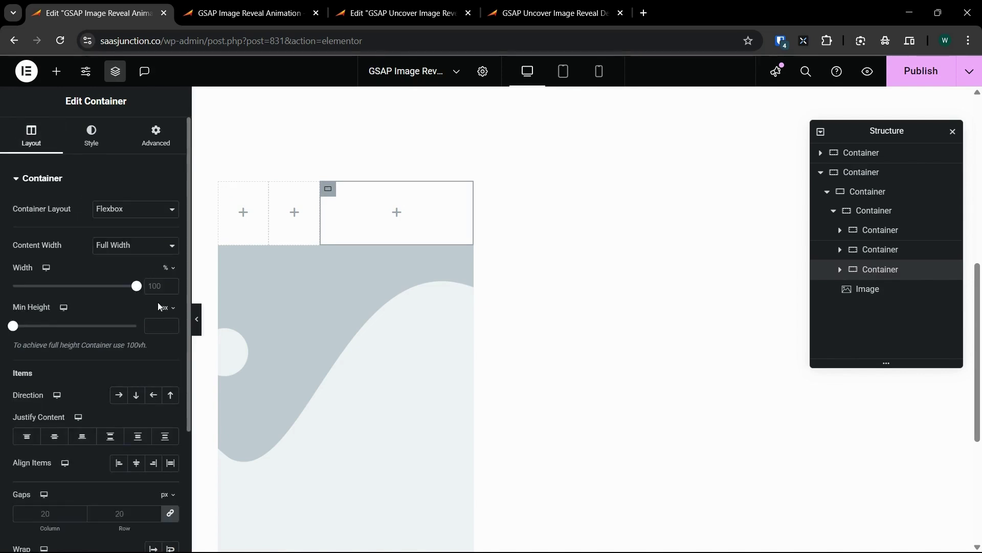
pyautogui.click(162, 285)
pyautogui.write('33.33')
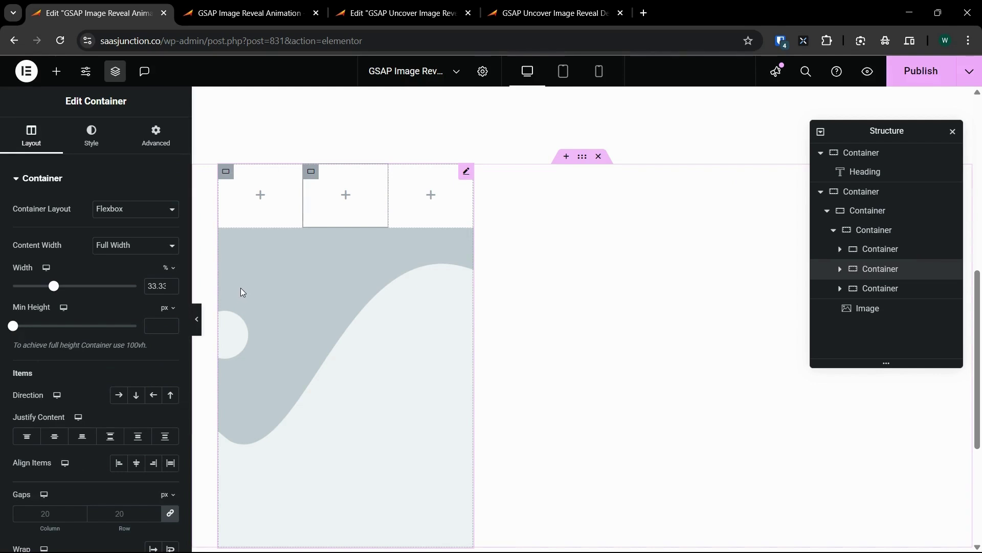
# Step: Paste the uncover_slice CSS class into the second and third slice containers
pyautogui.click(153, 132)
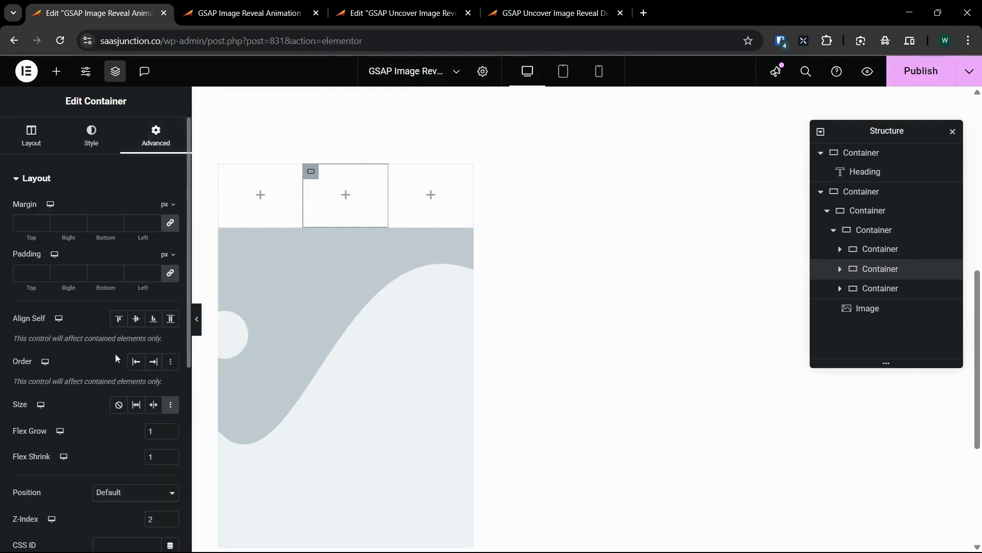
pyautogui.scroll(-5, 115, 368)
pyautogui.write('uncover_img')
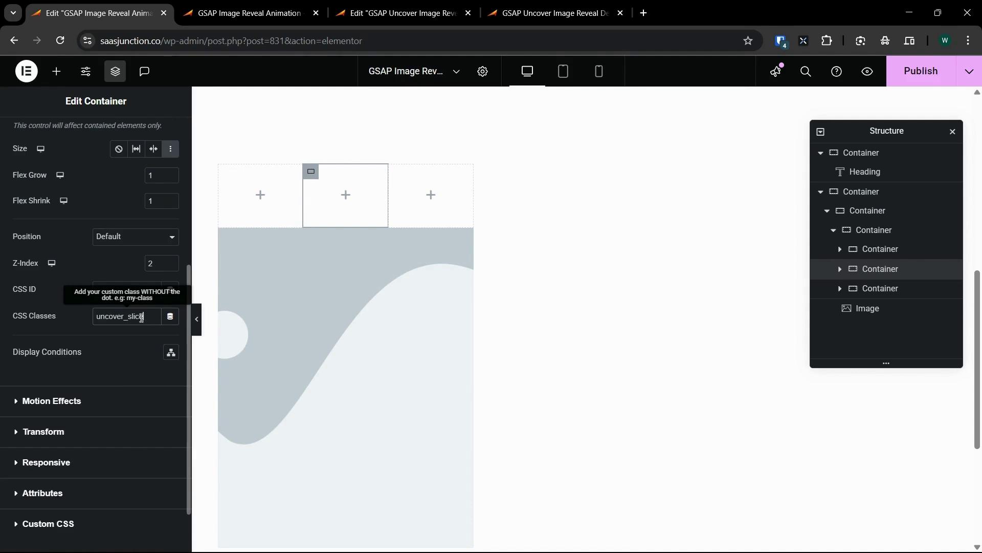
pyautogui.click(844, 288)
pyautogui.click(160, 144)
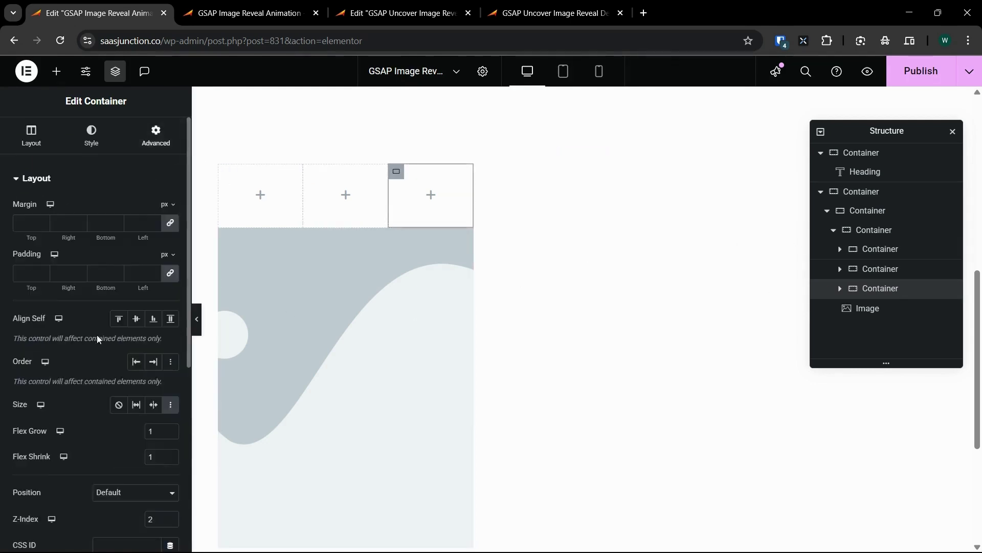
pyautogui.scroll(-5, 97, 334)
pyautogui.click(129, 445)
pyautogui.write('uncover_slice')
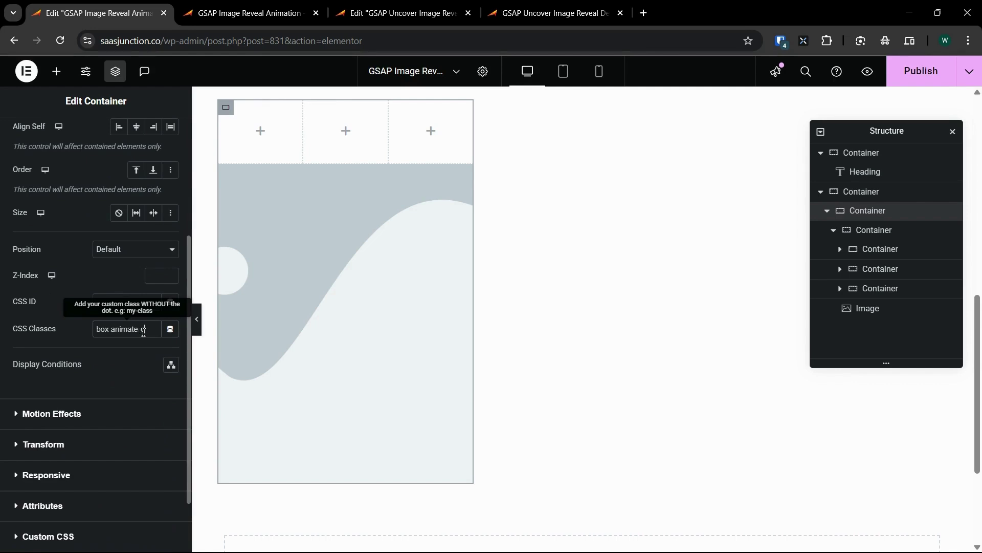
# Step: Edit the card container's CSS classes to 'box animate-on-view'
pyautogui.write('ew')
pyautogui.tripleClick(126, 329)
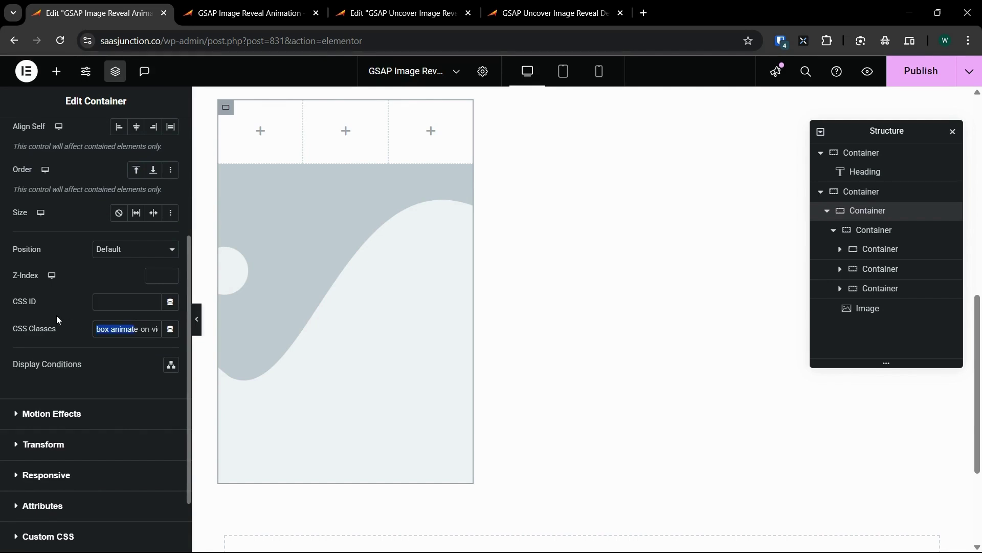
pyautogui.click(101, 329)
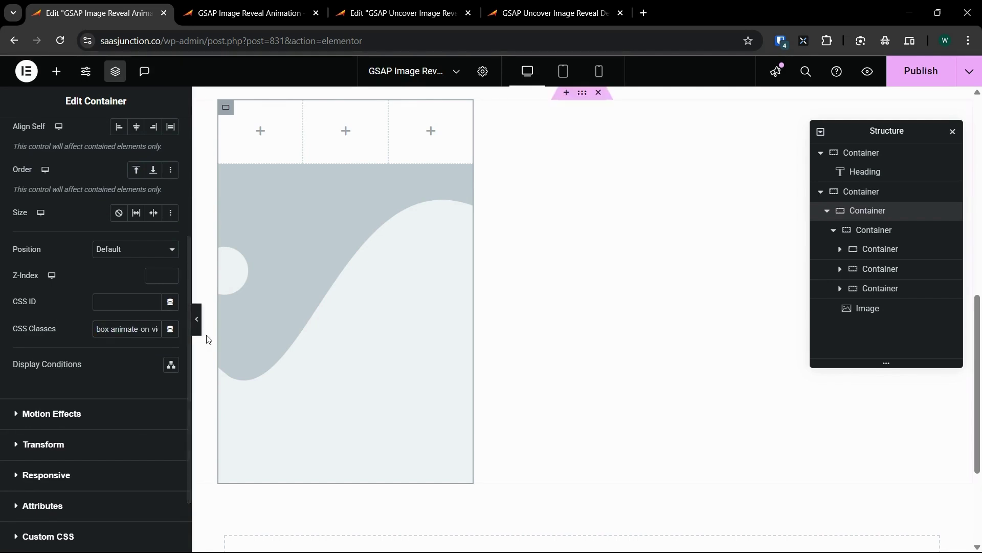
pyautogui.doubleClick(113, 329)
pyautogui.tripleClick(112, 329)
pyautogui.click(69, 328)
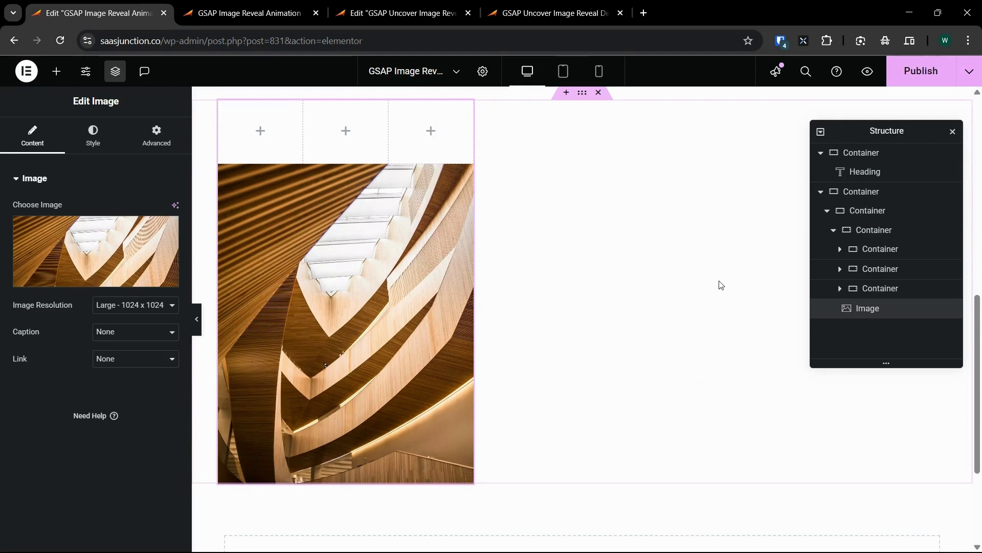
# Step: Insert the wooden staircase photo and add a heading reading 'Architecture' below the image
pyautogui.click(717, 283)
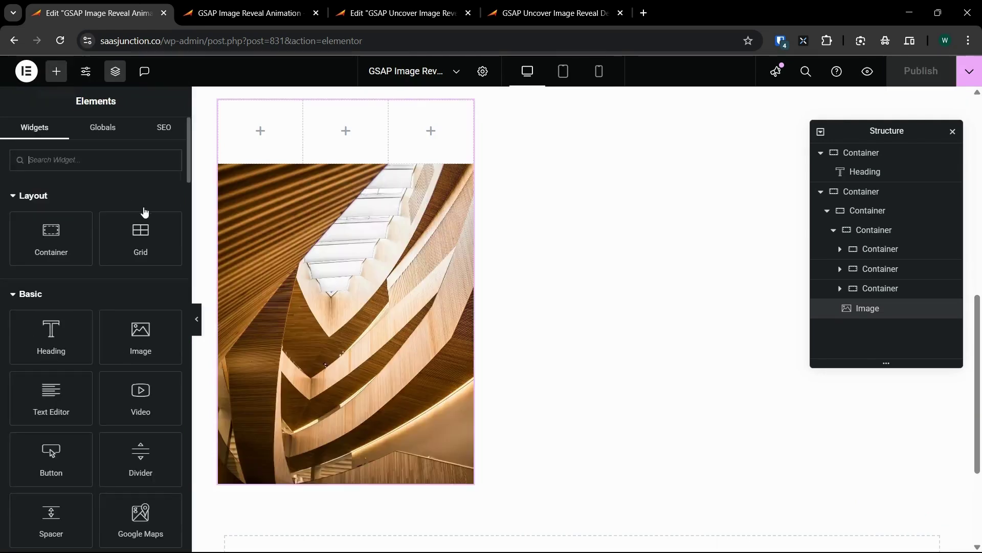
pyautogui.moveTo(53, 338); pyautogui.dragTo(391, 426)
pyautogui.moveTo(17, 224); pyautogui.dragTo(112, 238)
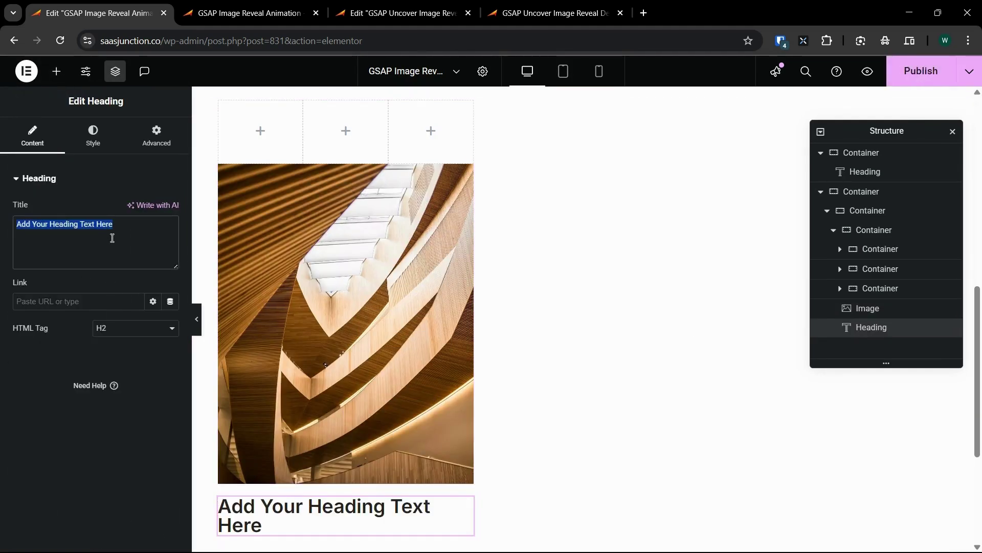
pyautogui.press('BackSpace')
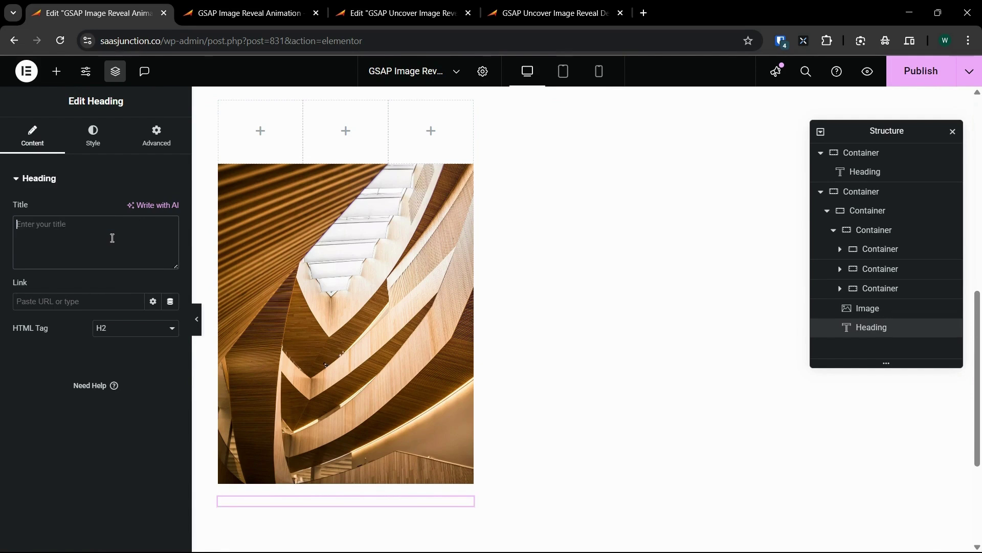
pyautogui.write('Archi')
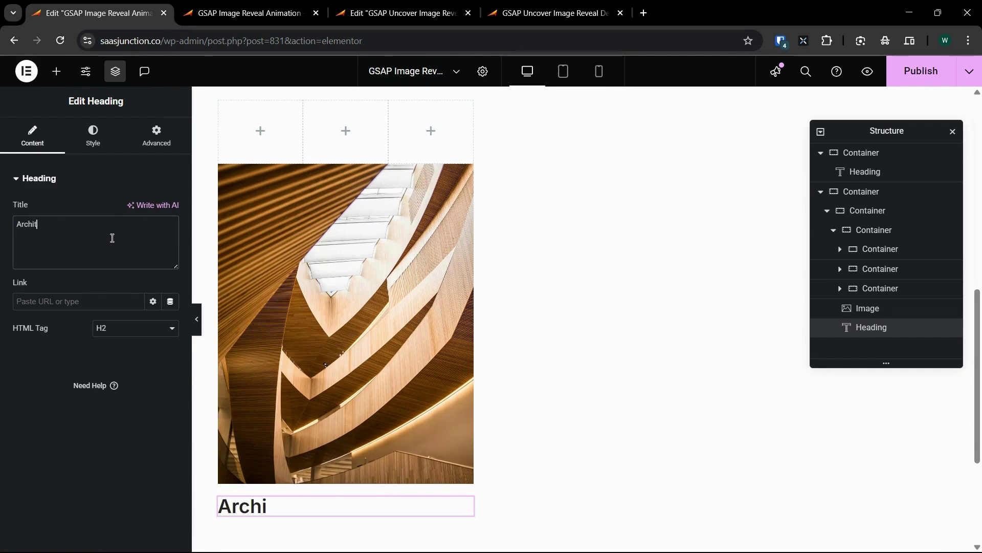
pyautogui.write('tecture')
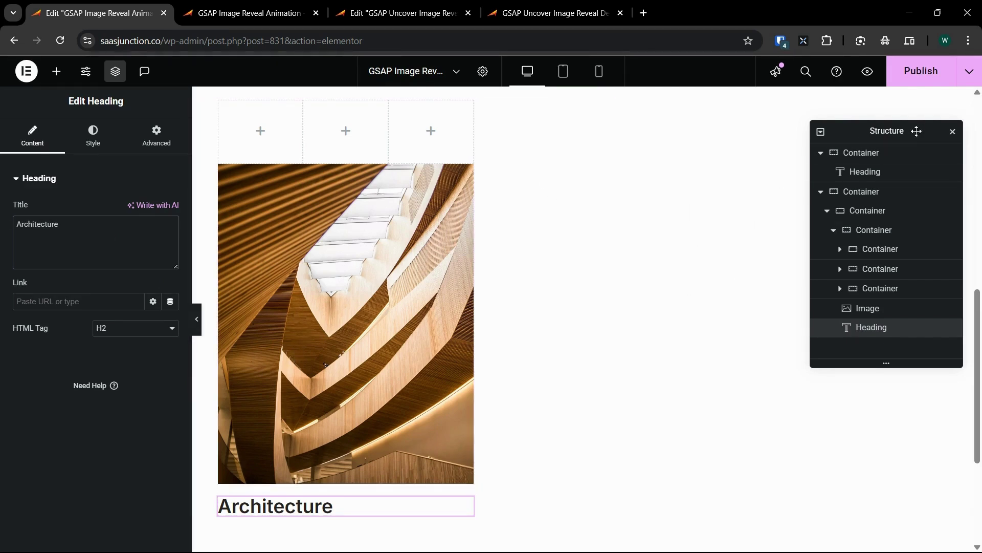
pyautogui.click(952, 132)
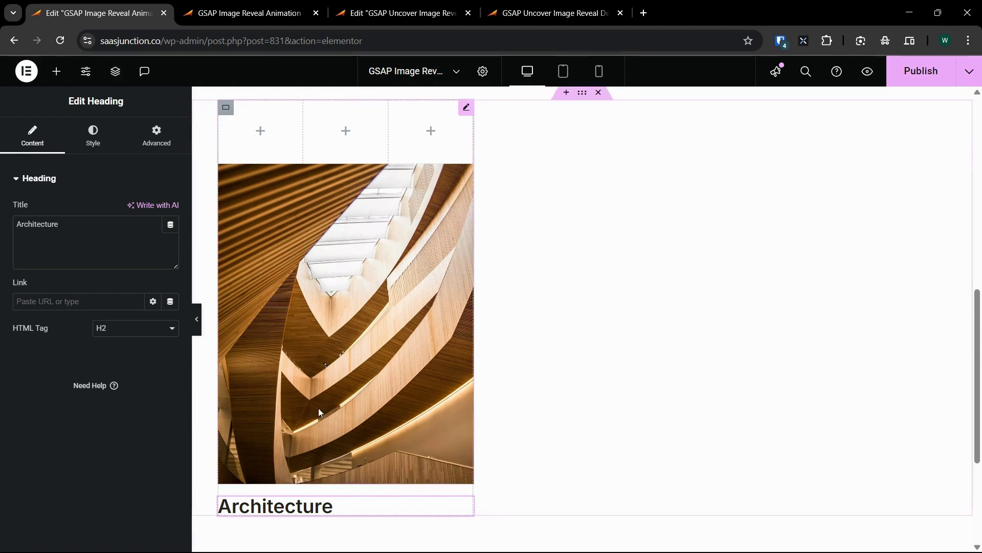
# Step: Set the Architecture heading's top margin to -88 px on the Advanced tab
pyautogui.click(150, 139)
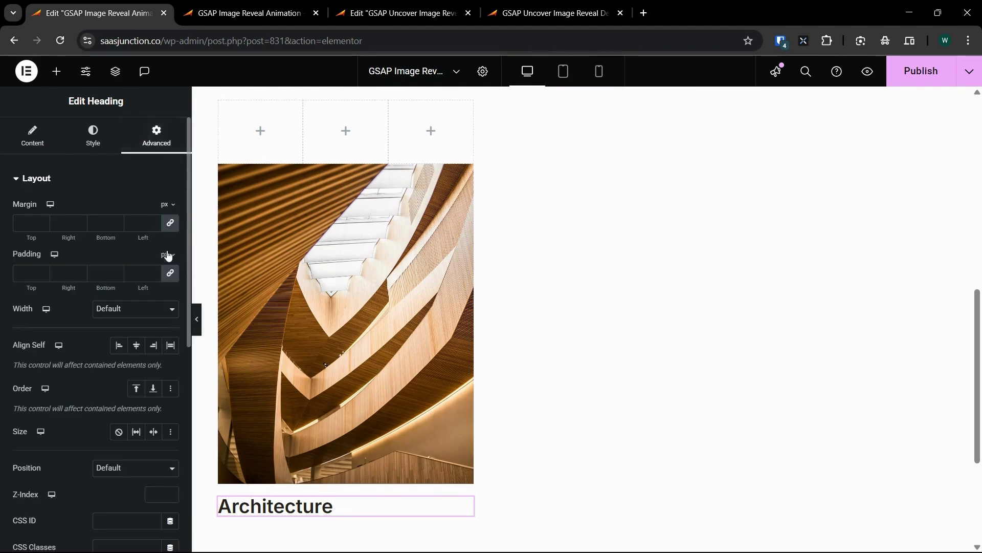
pyautogui.moveTo(31, 224); pyautogui.dragTo(14, 220)
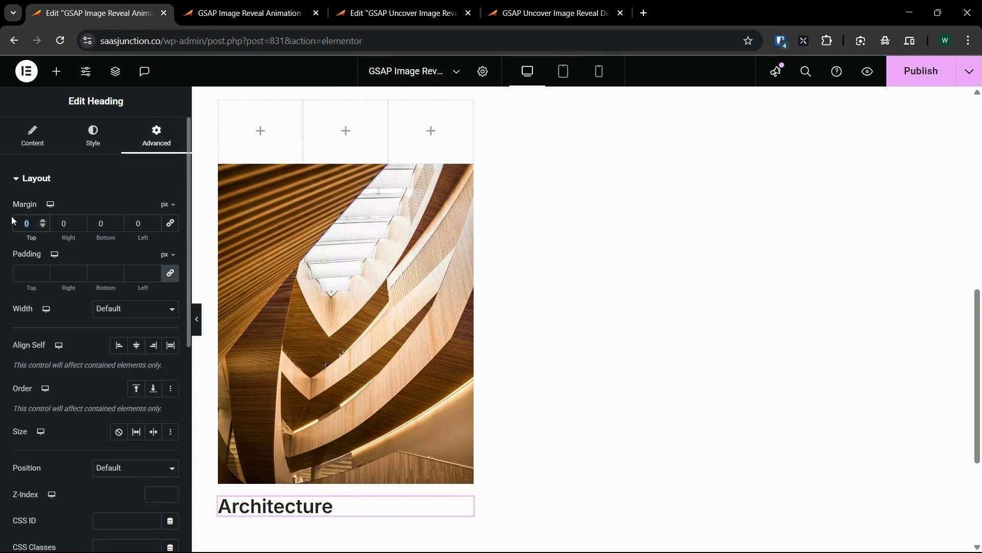
pyautogui.write('-88')
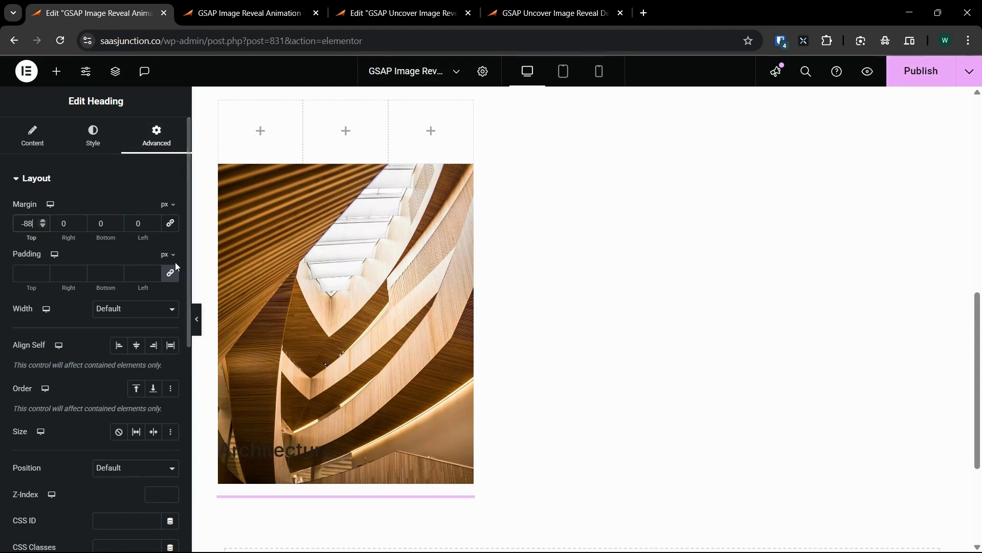
pyautogui.click(147, 223)
# Step: Set a 32 px left margin, make the heading White at 34 px, and publish
pyautogui.write('32')
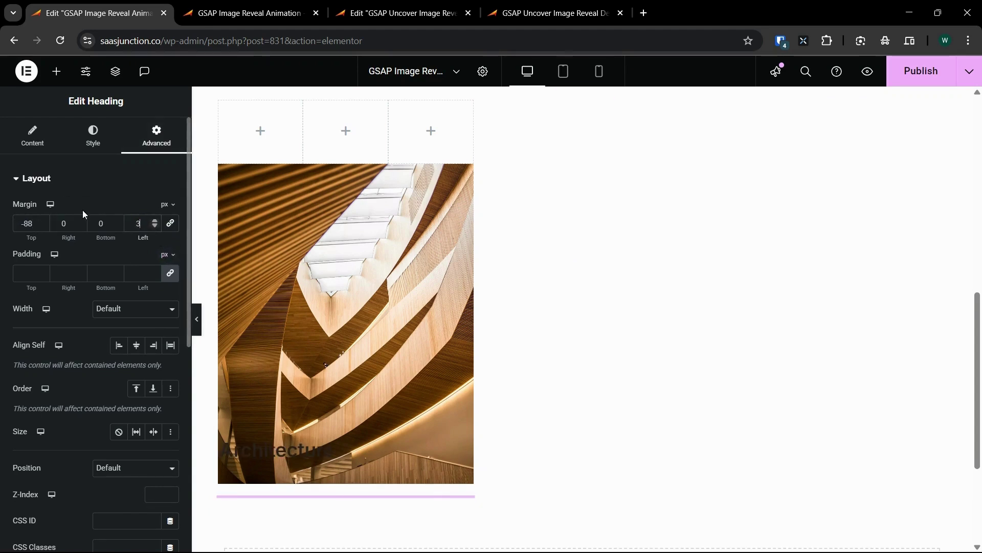
pyautogui.click(98, 148)
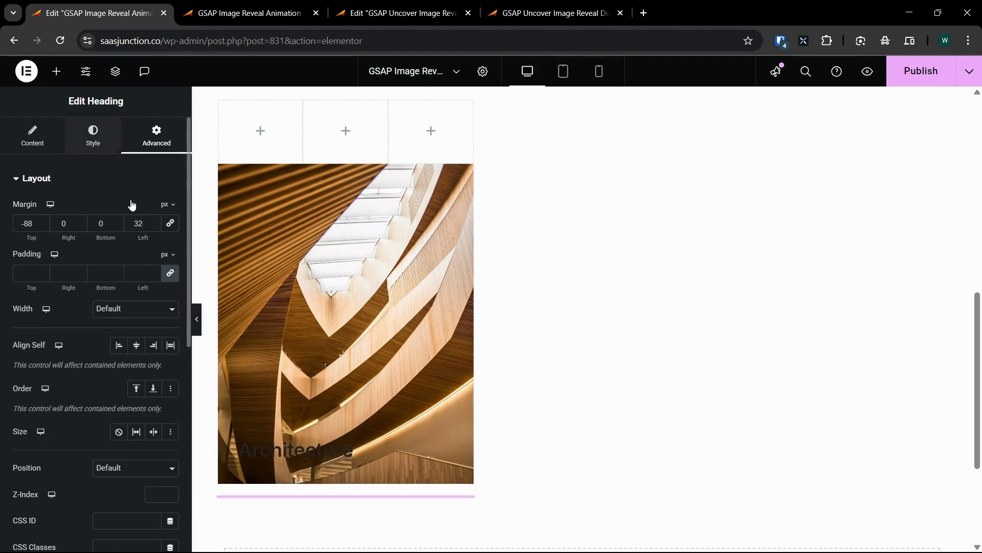
pyautogui.click(154, 389)
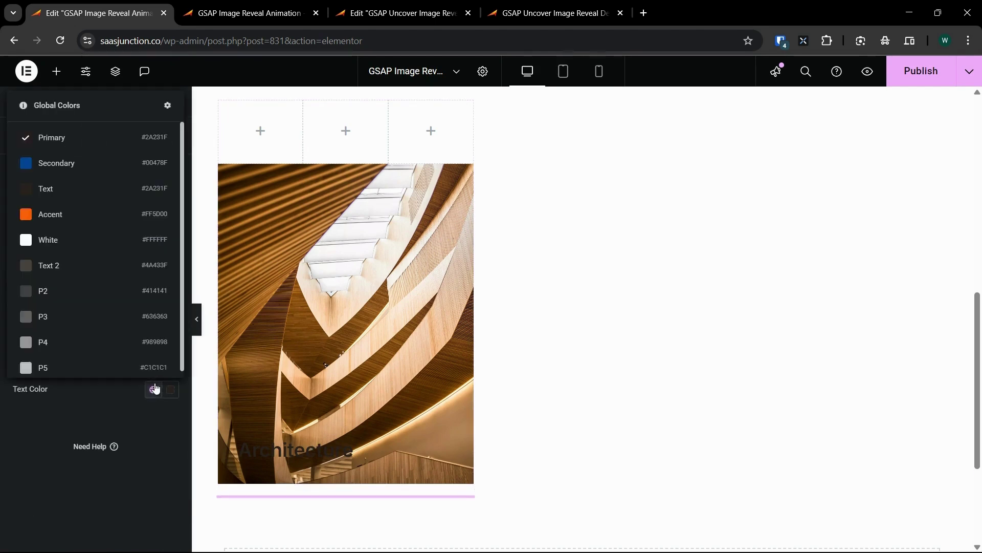
pyautogui.click(96, 240)
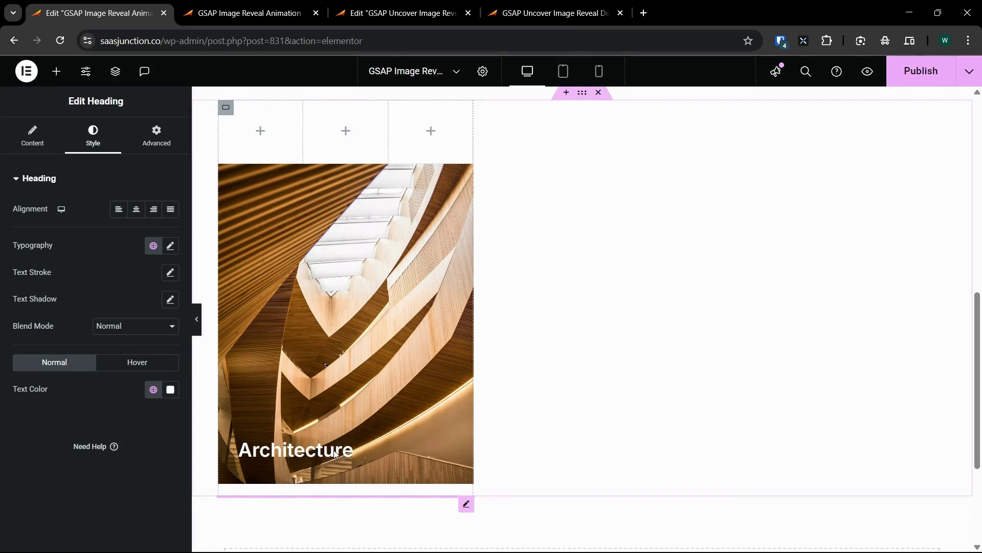
pyautogui.click(171, 246)
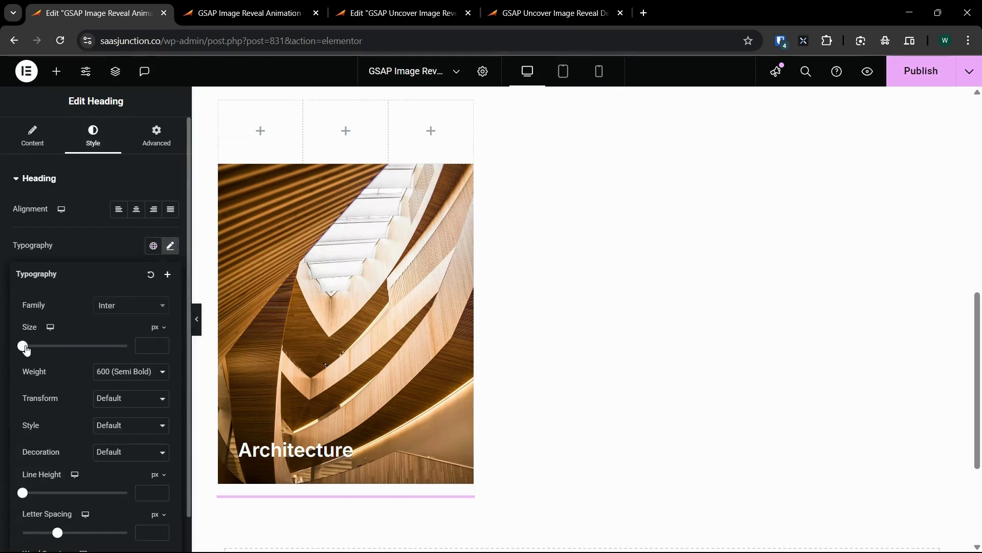
pyautogui.moveTo(22, 346); pyautogui.dragTo(42, 353)
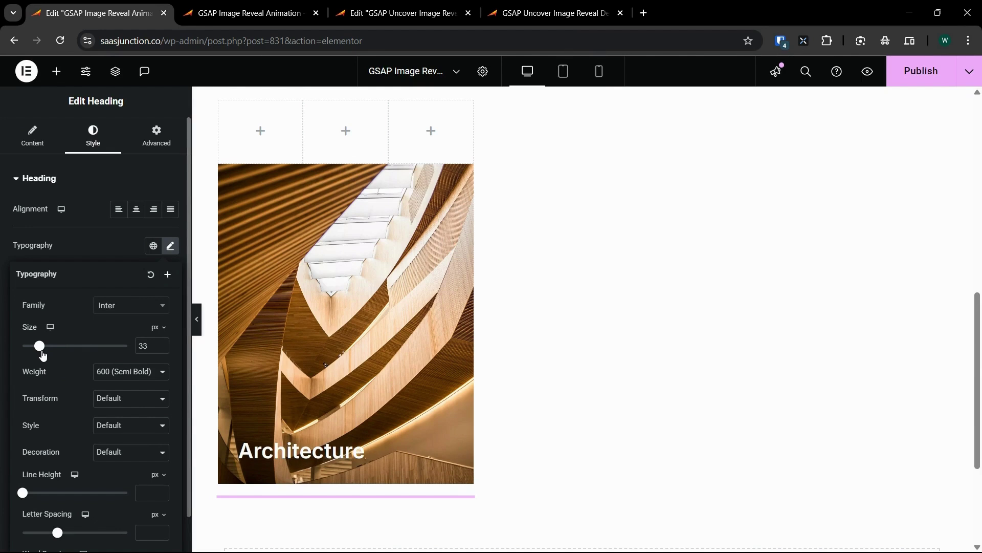
pyautogui.click(161, 342)
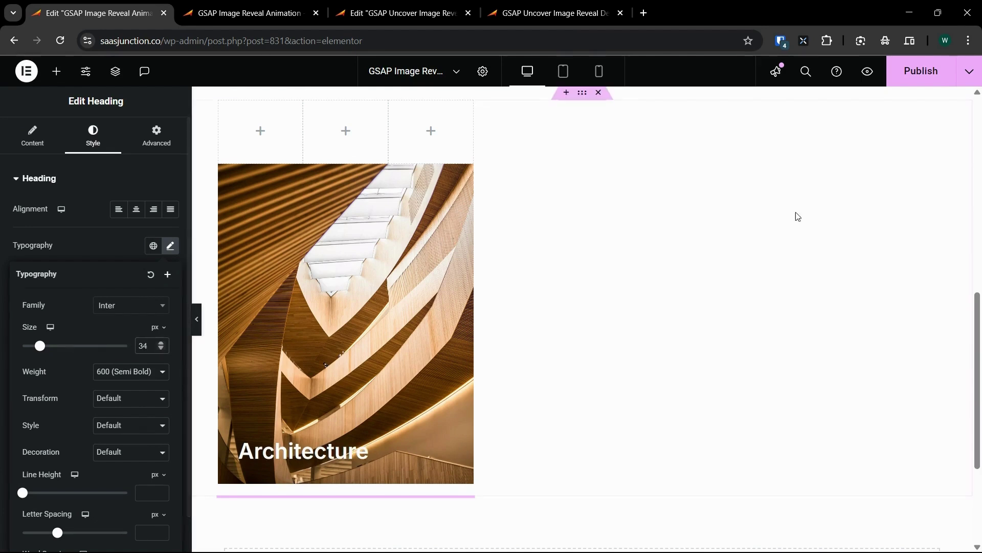
pyautogui.click(932, 86)
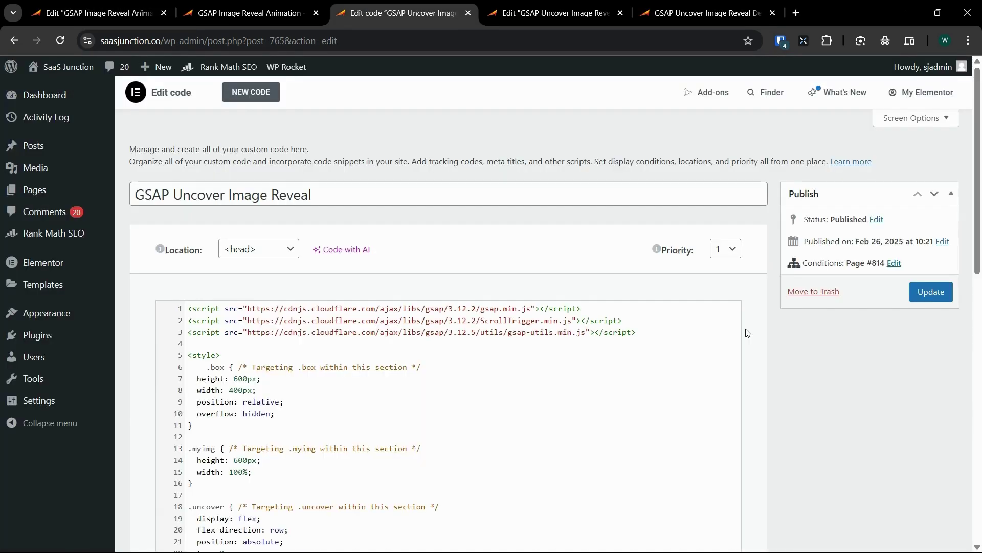
# Step: Load the GSAP Uncover Image Reveal snippet at </body> - End with jQuery, and update it
pyautogui.scroll(-12, 568, 362)
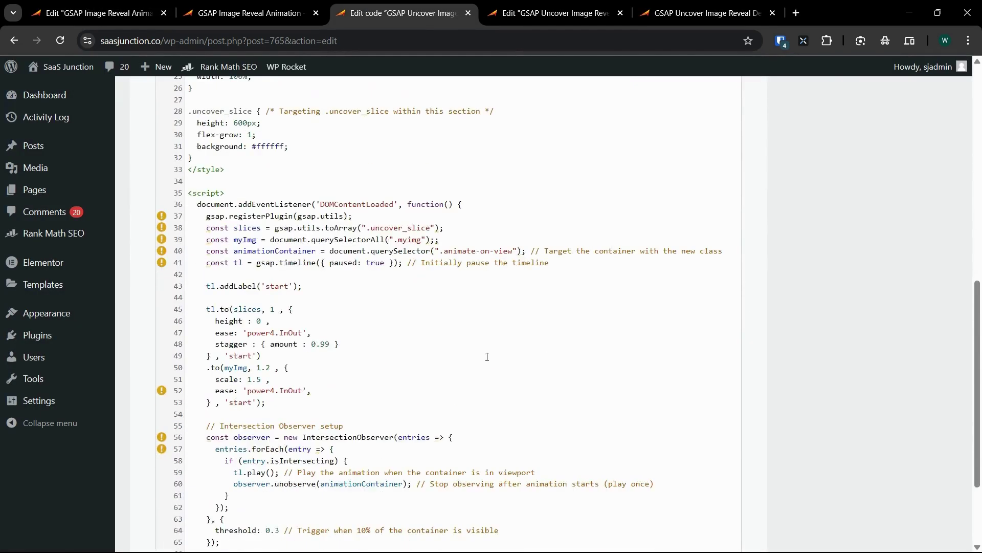
pyautogui.scroll(6, 486, 357)
pyautogui.scroll(5, 484, 357)
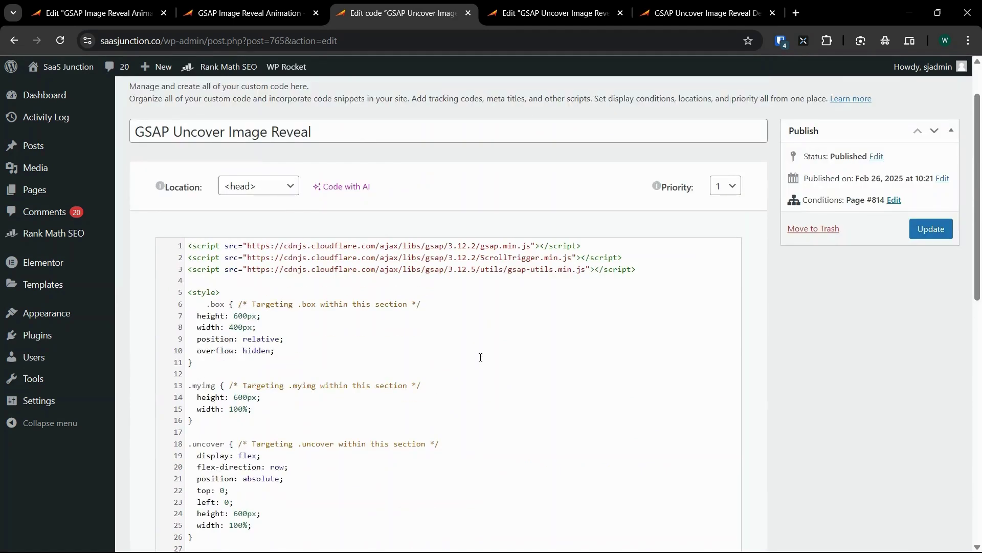
pyautogui.click(530, 347)
pyautogui.click(261, 186)
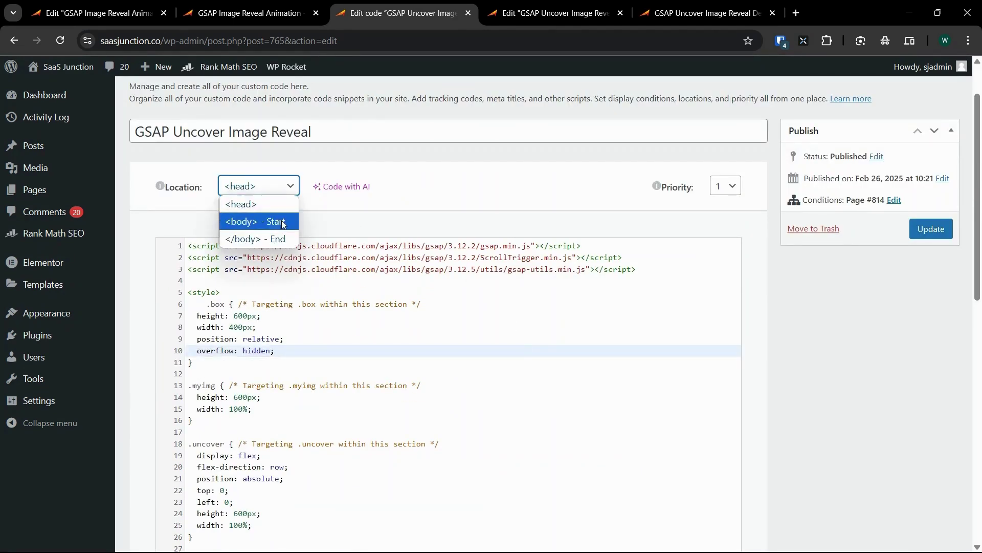
pyautogui.click(292, 238)
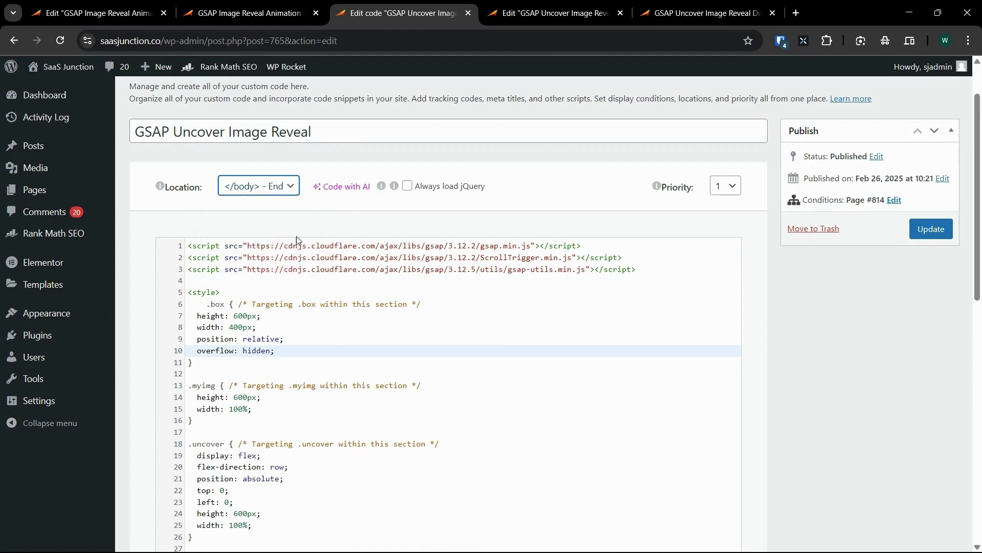
pyautogui.click(409, 187)
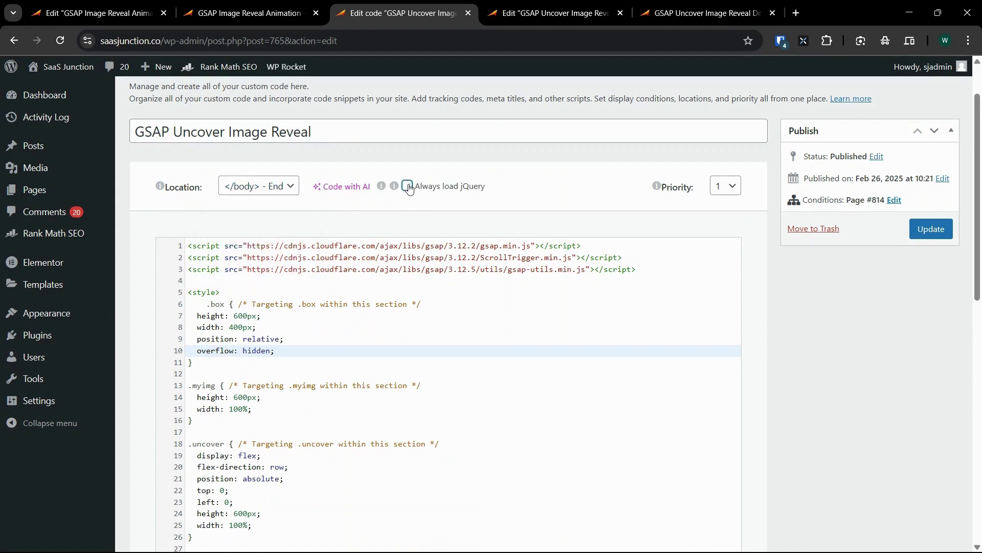
pyautogui.click(286, 186)
pyautogui.click(271, 238)
pyautogui.click(931, 228)
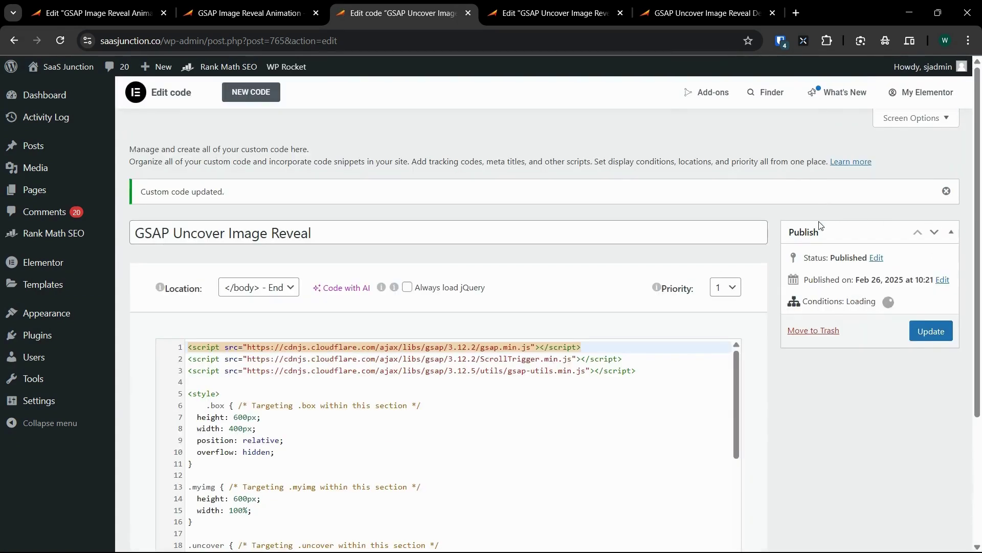
# Step: Add an Include > Singular > Pages > GSAP Image Reveal Animation display condition and save it
pyautogui.click(893, 303)
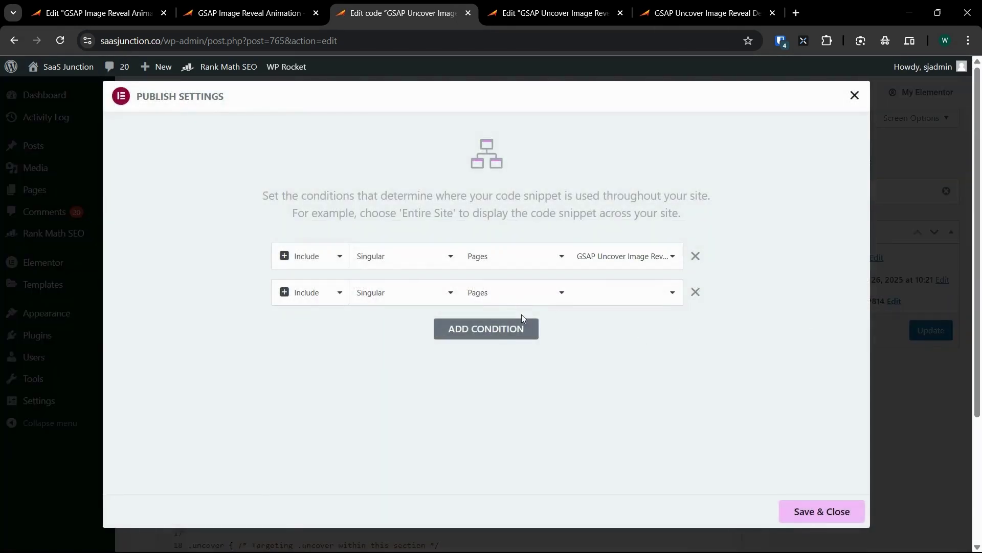
pyautogui.click(619, 298)
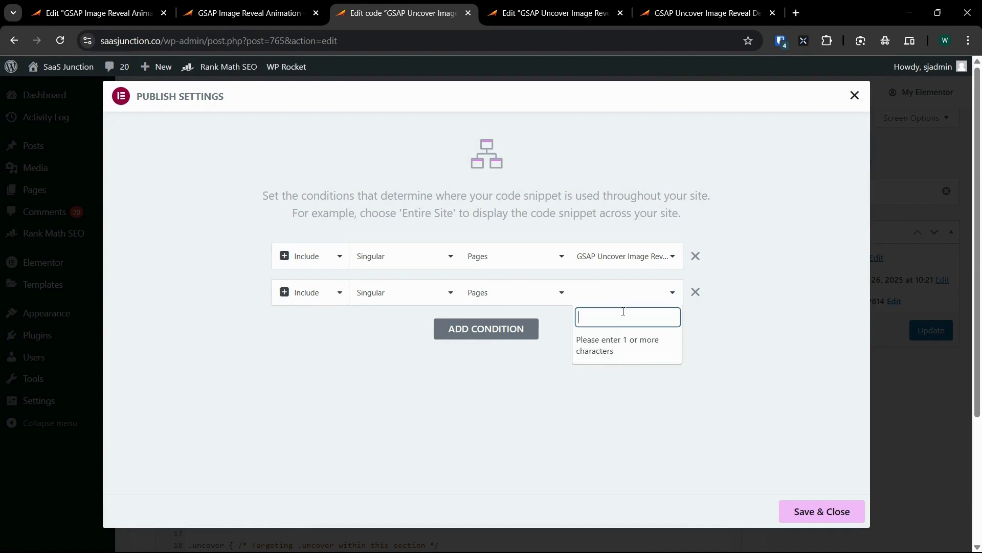
pyautogui.write('gsa')
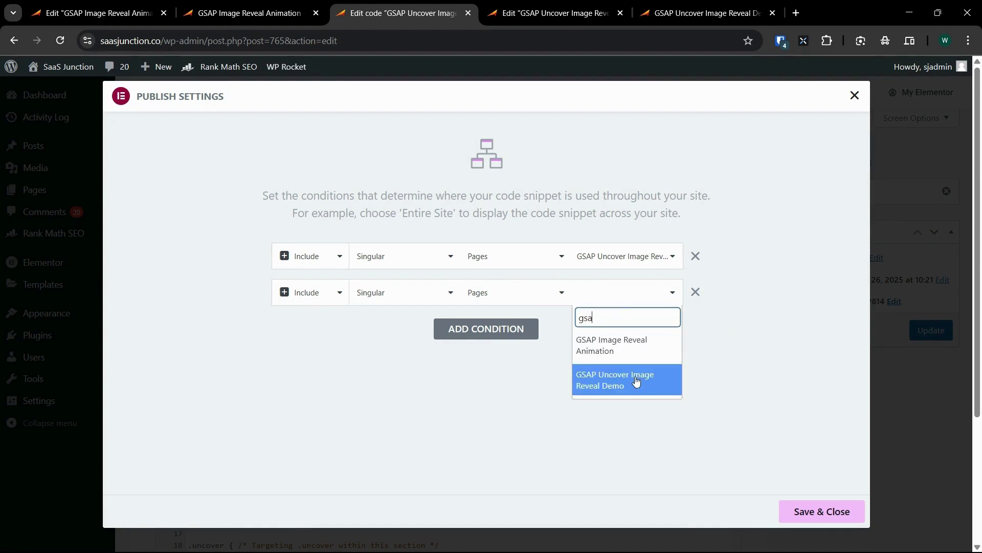
pyautogui.click(642, 350)
pyautogui.click(819, 510)
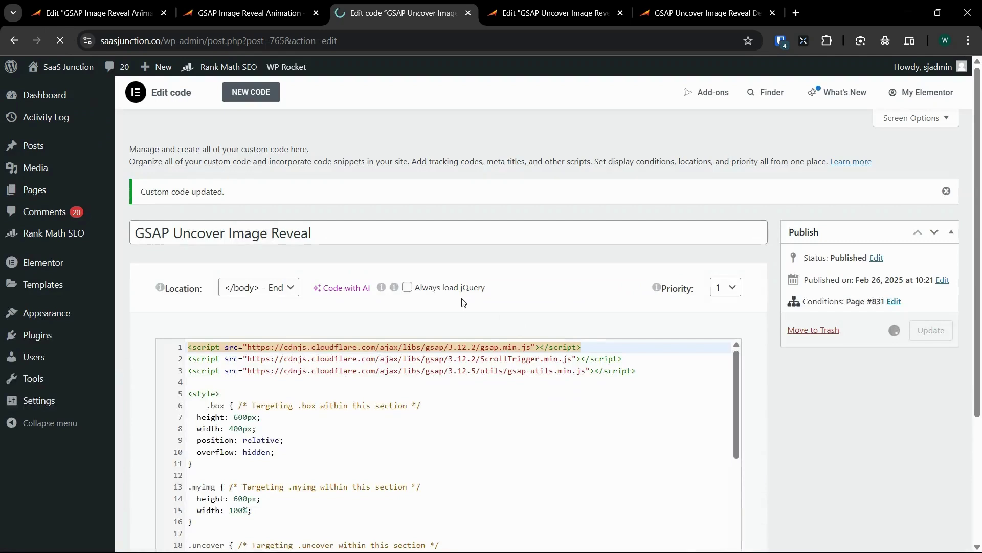
pyautogui.click(250, 13)
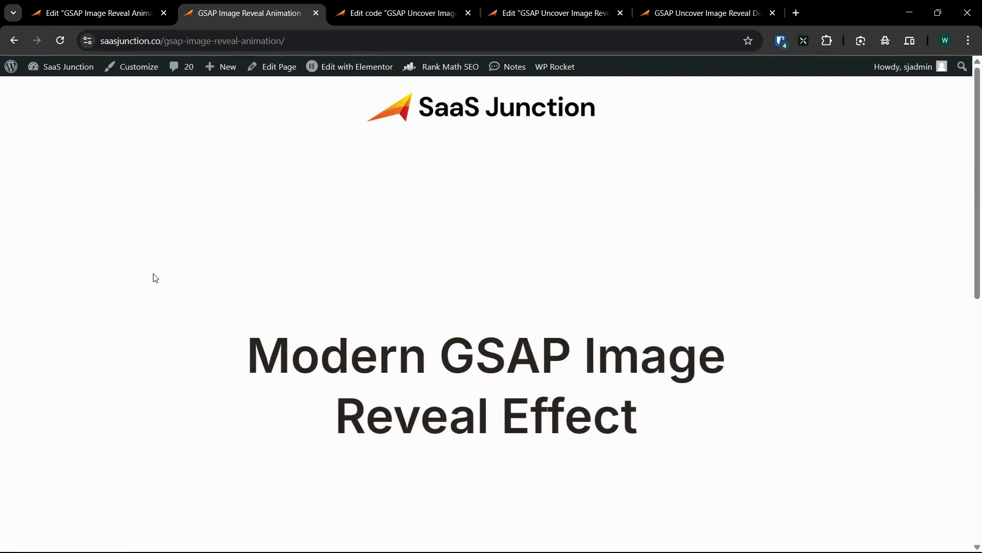
# Step: Scroll the live page to watch the Architecture image reveal, then go back to the editor
pyautogui.scroll(-10, 79, 359)
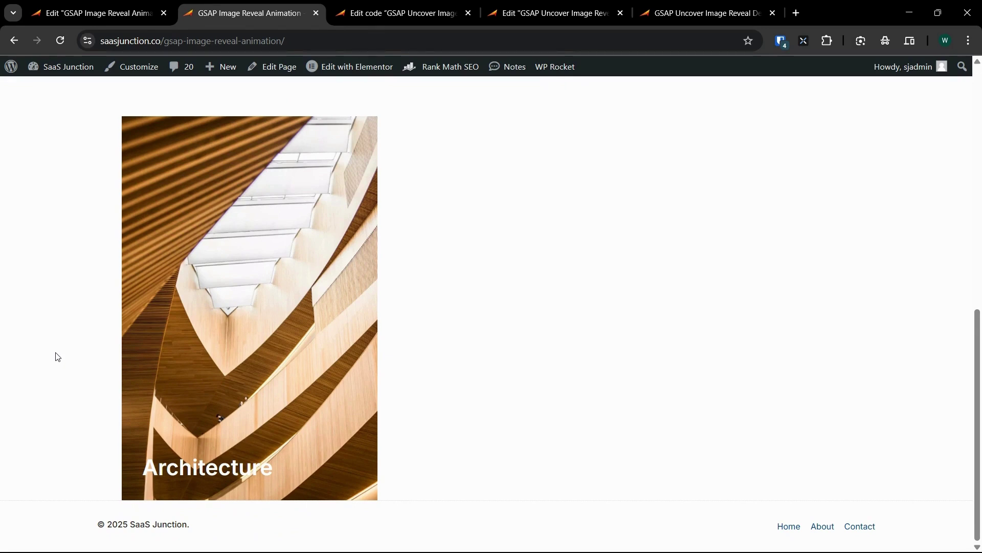
pyautogui.hotkey('ctrl', 'shift', 'Tab')
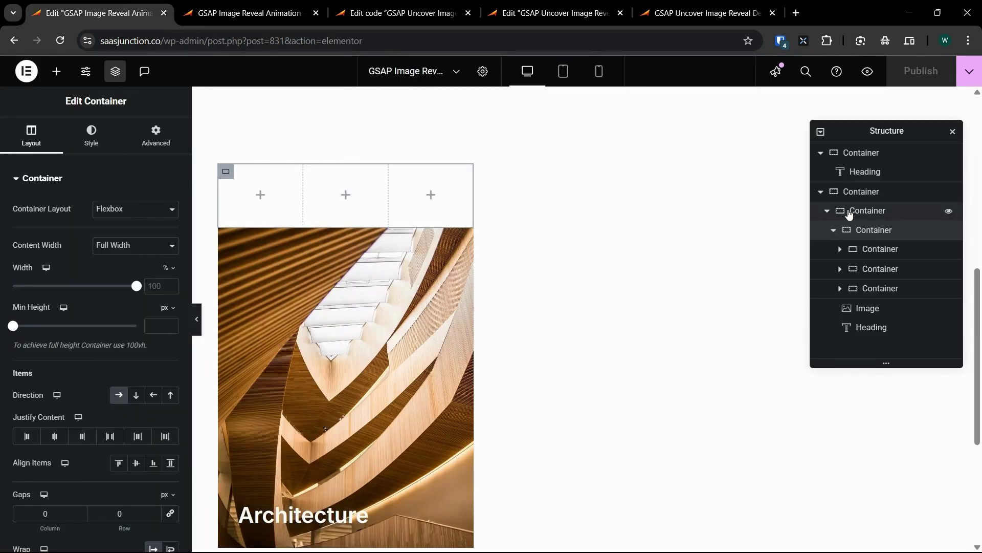
# Step: Duplicate the Architecture card container twice to make three cards
pyautogui.click(866, 211)
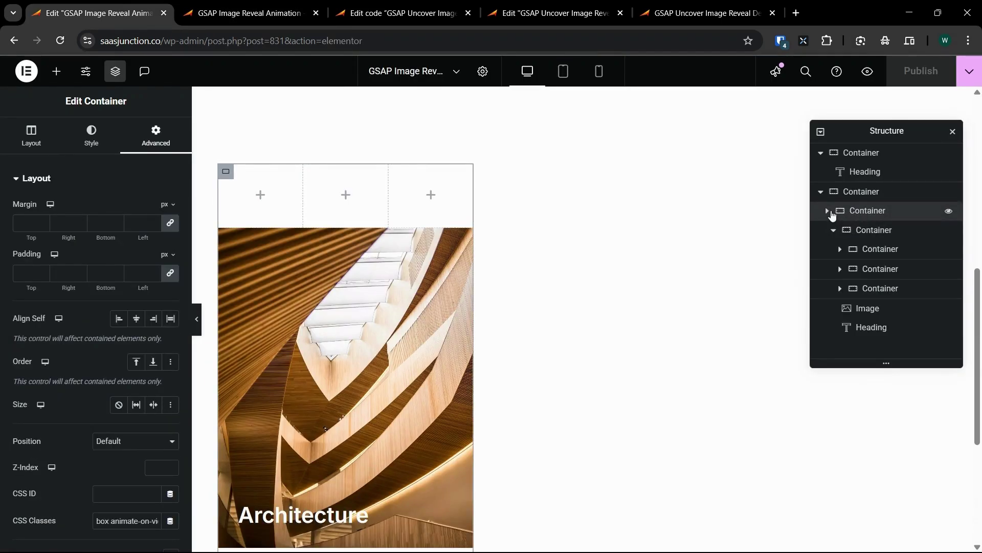
pyautogui.click(828, 211)
pyautogui.rightClick(868, 215)
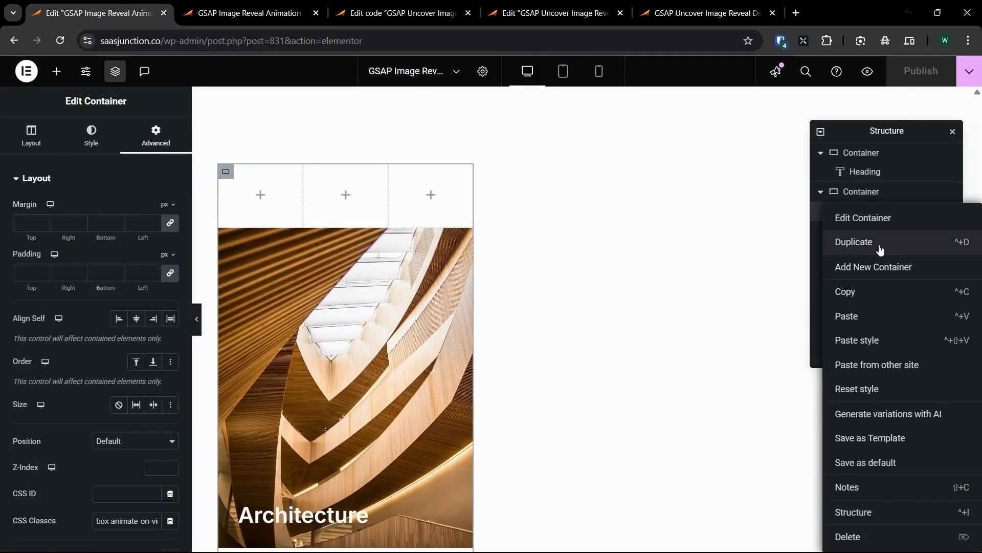
pyautogui.click(869, 243)
pyautogui.rightClick(868, 232)
pyautogui.click(870, 242)
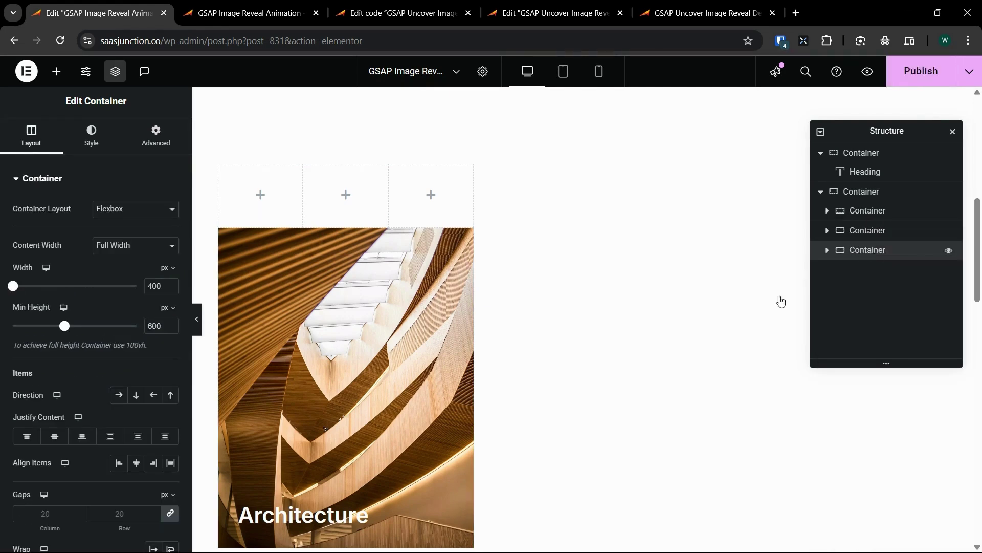
pyautogui.scroll(-3, 654, 324)
pyautogui.scroll(3, 556, 323)
# Step: Lay the three cards out in a row with a 30 px column gap and publish
pyautogui.click(582, 156)
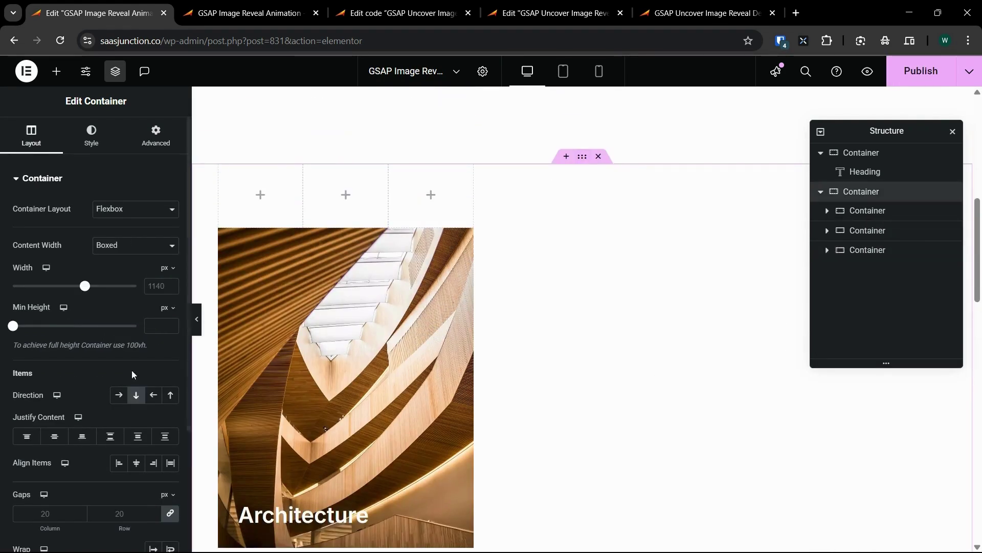
pyautogui.click(119, 394)
pyautogui.scroll(-3, 64, 293)
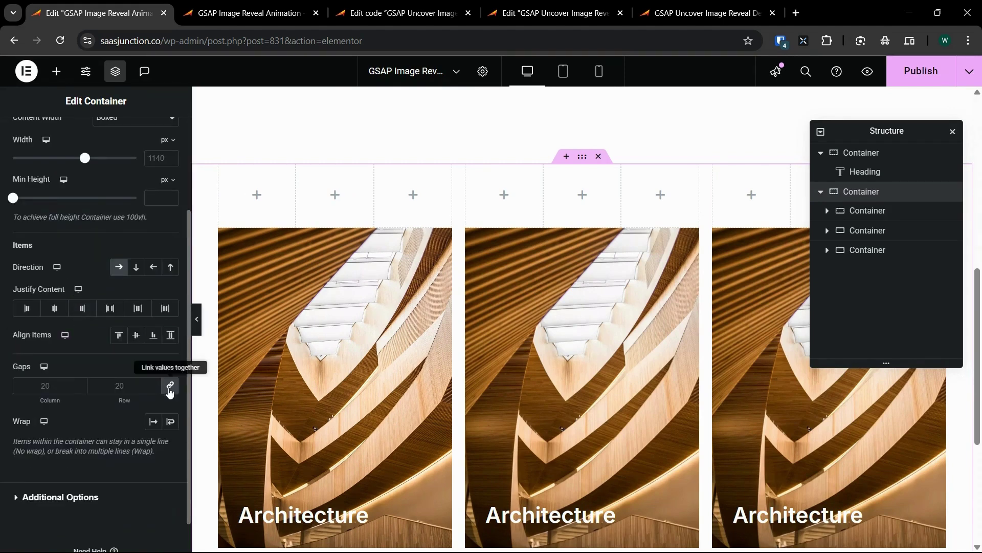
pyautogui.click(40, 386)
pyautogui.write('0')
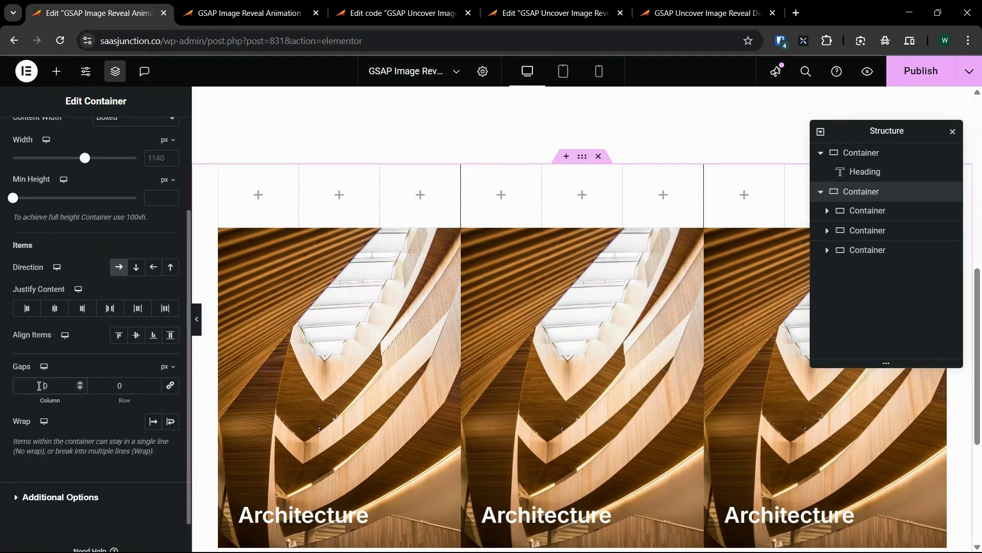
pyautogui.write('3')
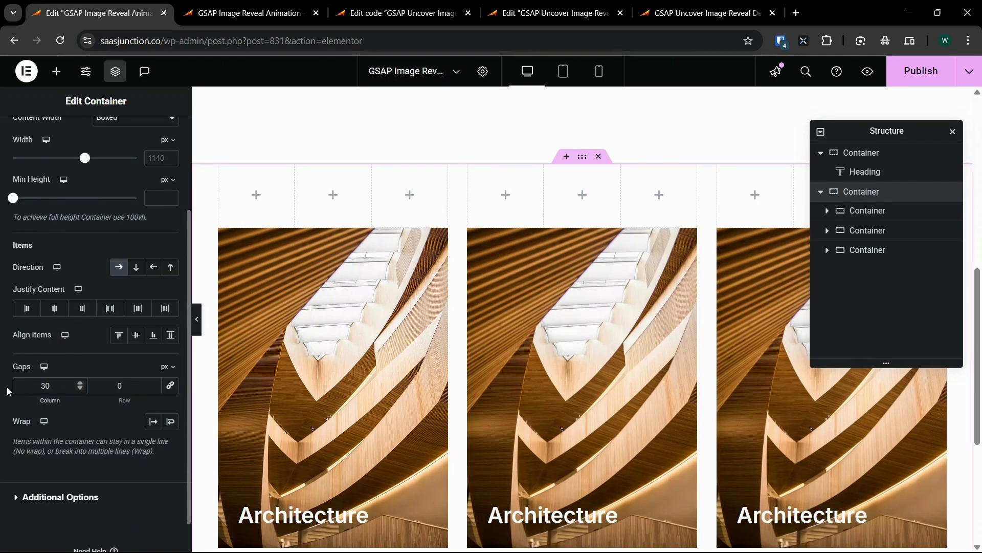
pyautogui.click(942, 74)
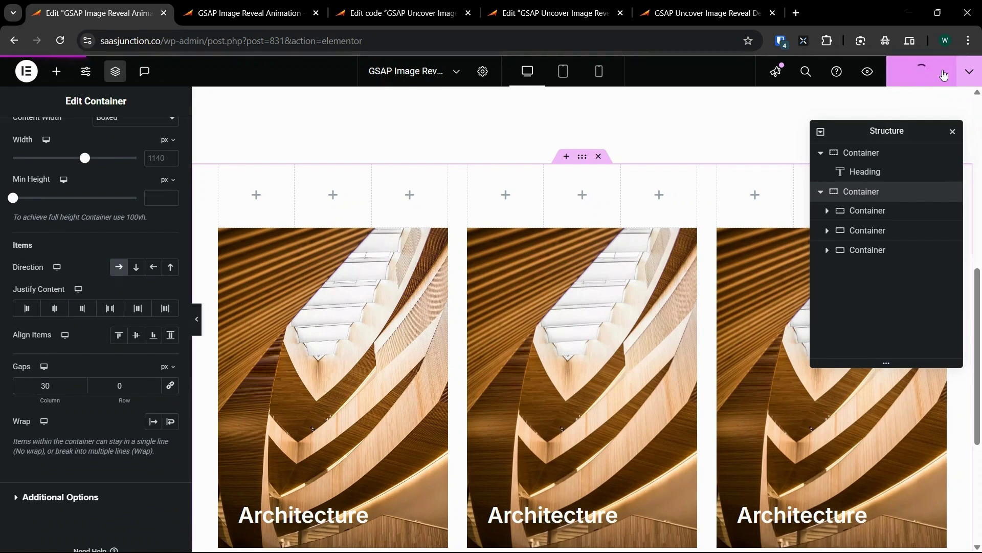
pyautogui.click(531, 421)
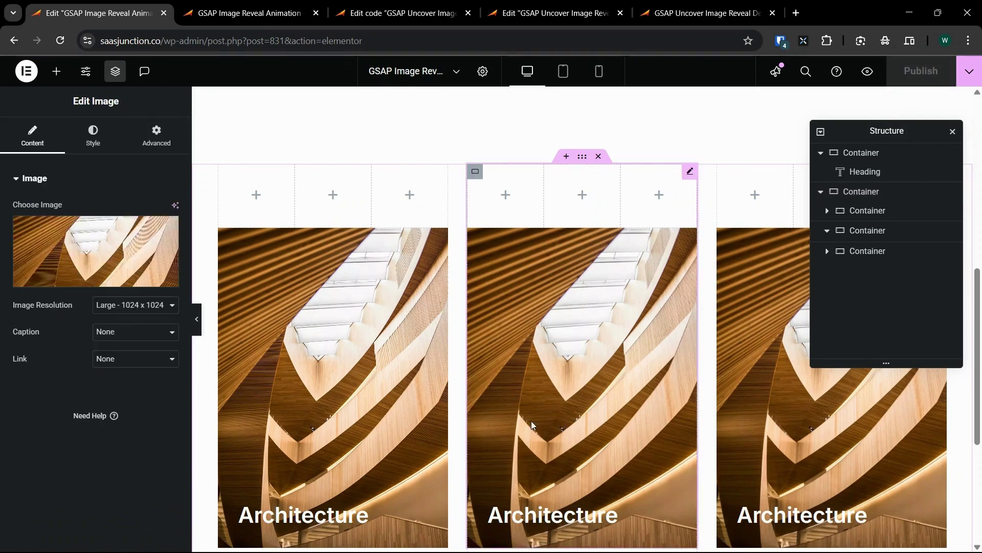
# Step: Replace the middle card's image with the sofa interior photo
pyautogui.click(121, 243)
pyautogui.click(303, 227)
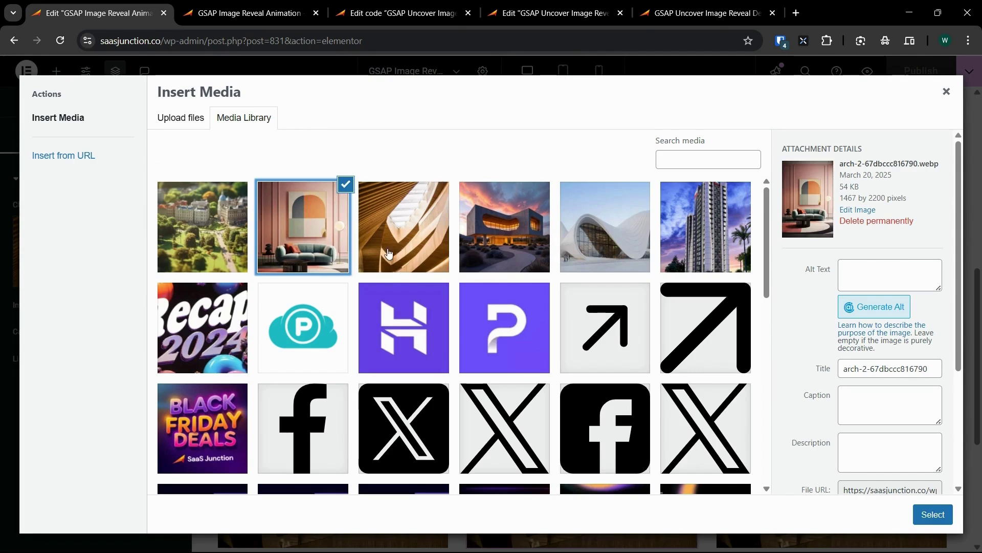
pyautogui.click(932, 514)
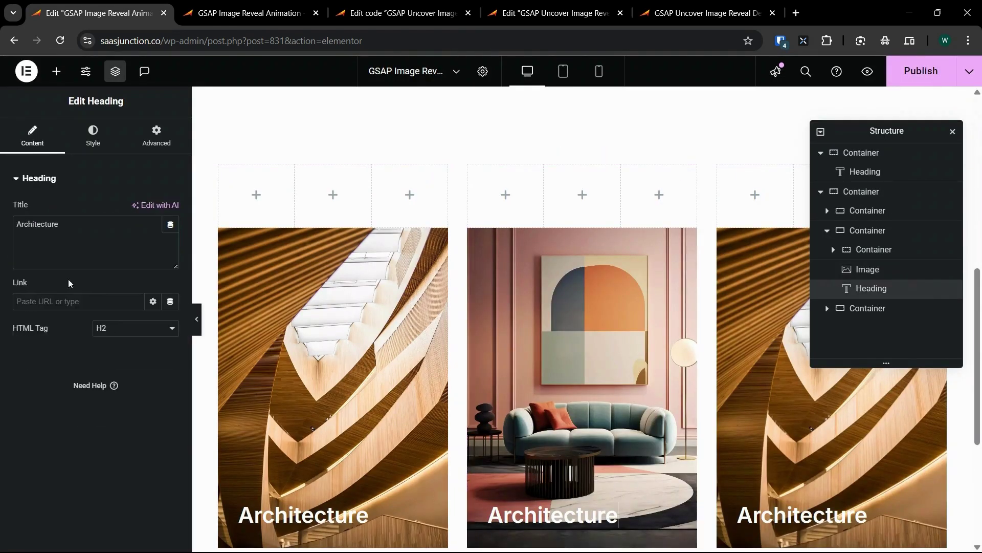
# Step: Retitle the second and third cards 'Interior Design' and 'Urban Planning', then view the live page
pyautogui.hotkey('ctrl', 'a')
pyautogui.write('Interior Design')
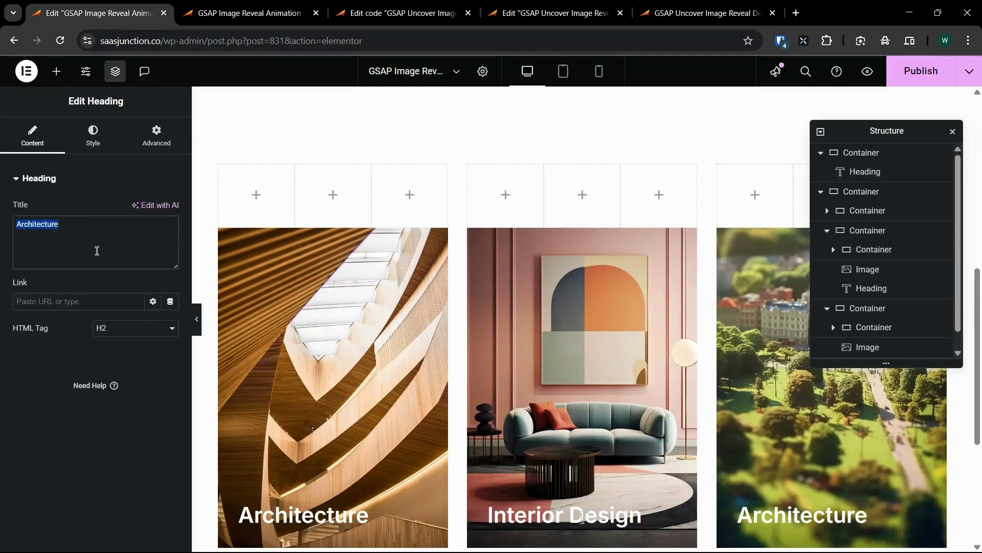
pyautogui.write('Urban Planning')
pyautogui.scroll(-3, 467, 177)
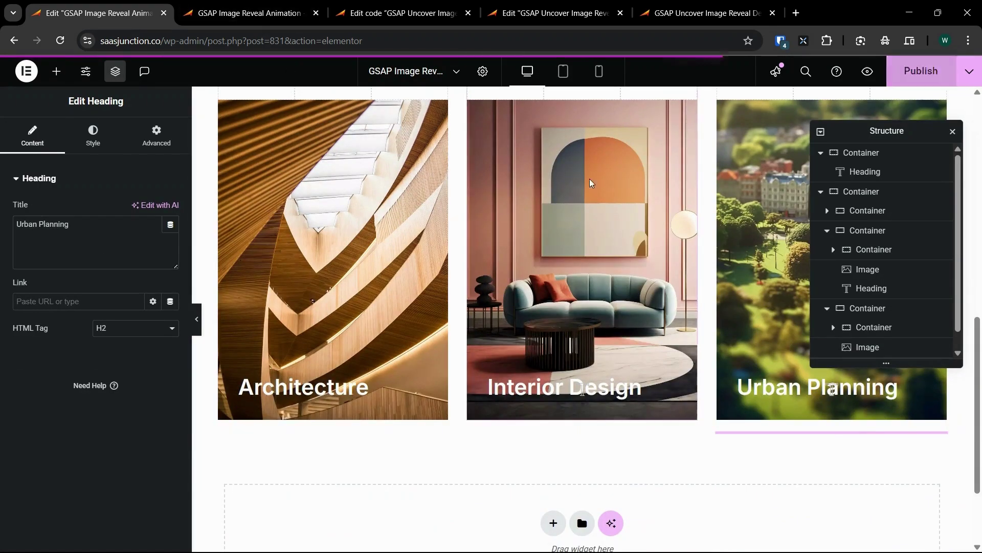
pyautogui.scroll(2, 593, 200)
pyautogui.hotkey('ctrl', 'Tab')
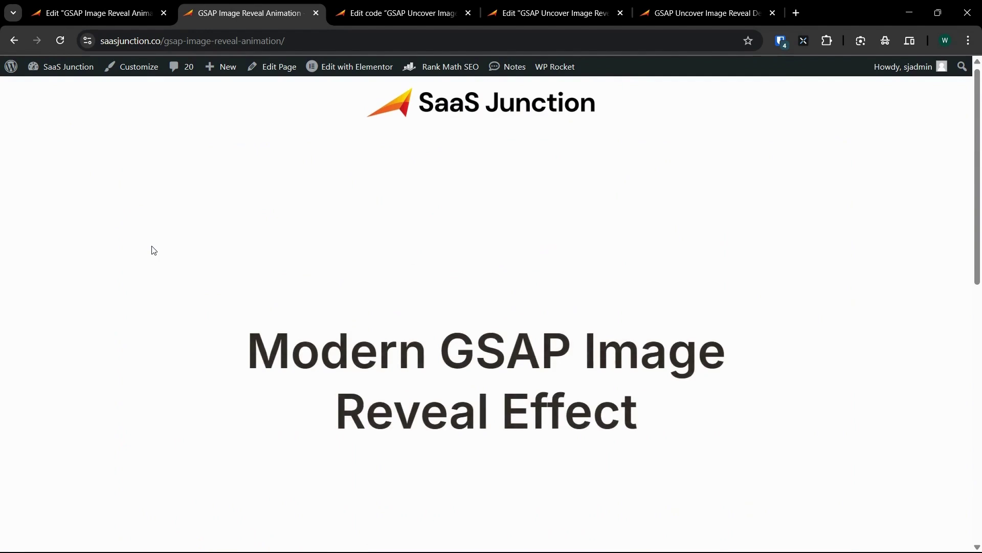
# Step: Scroll to the three cards on the live page and reload to replay the GSAP reveal
pyautogui.scroll(-5, 113, 348)
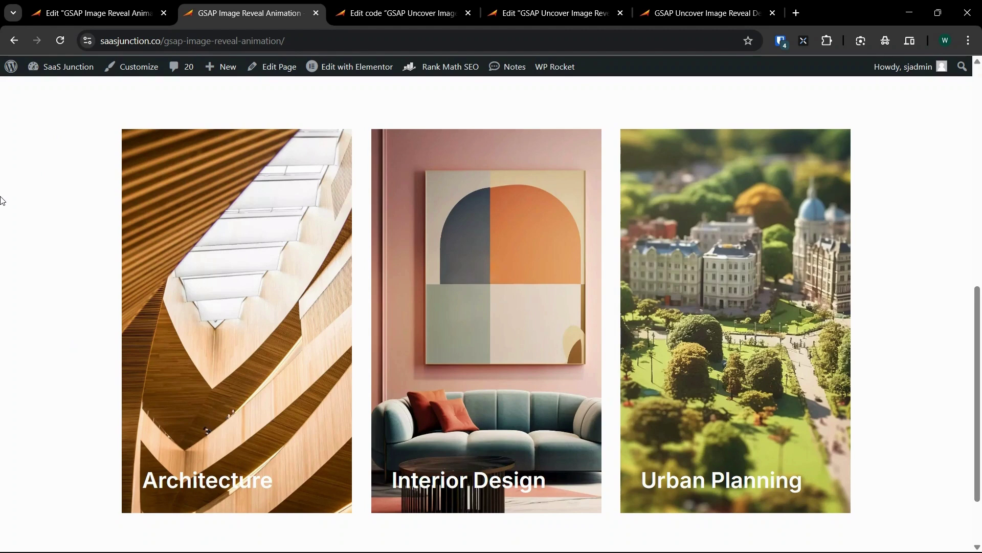
pyautogui.press('F5')
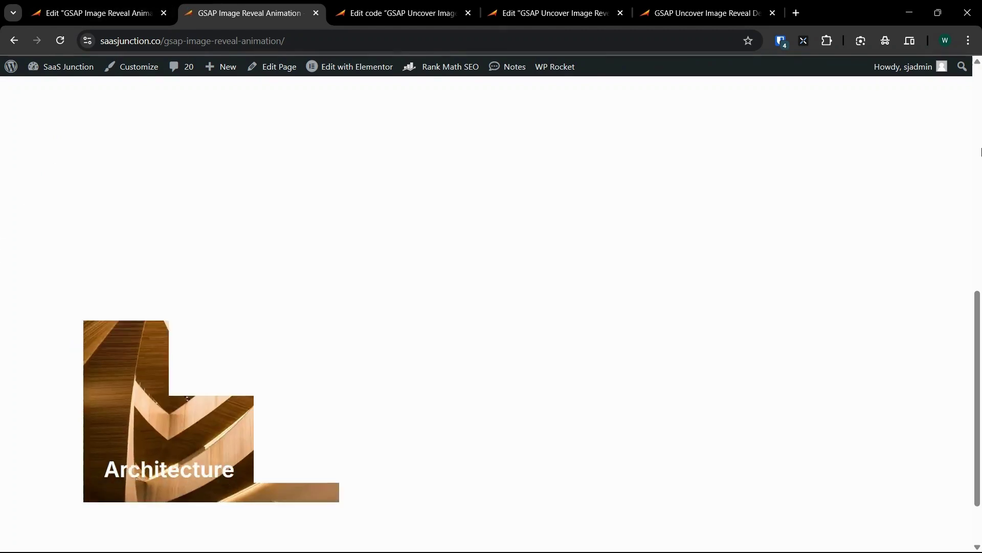